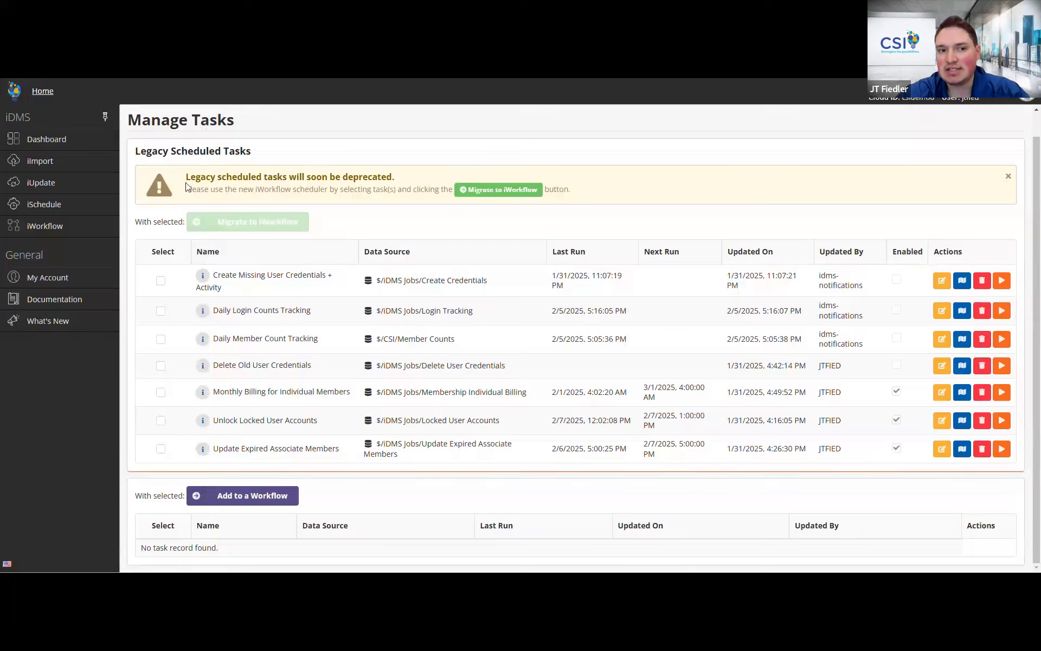
drag(185, 178, 399, 179)
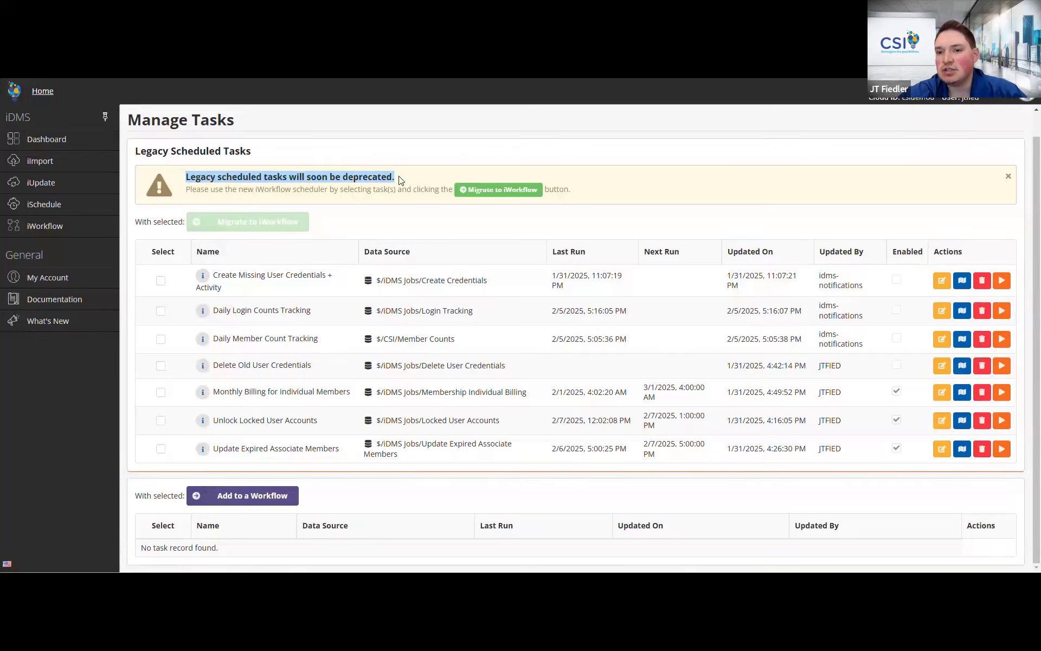
click(394, 181)
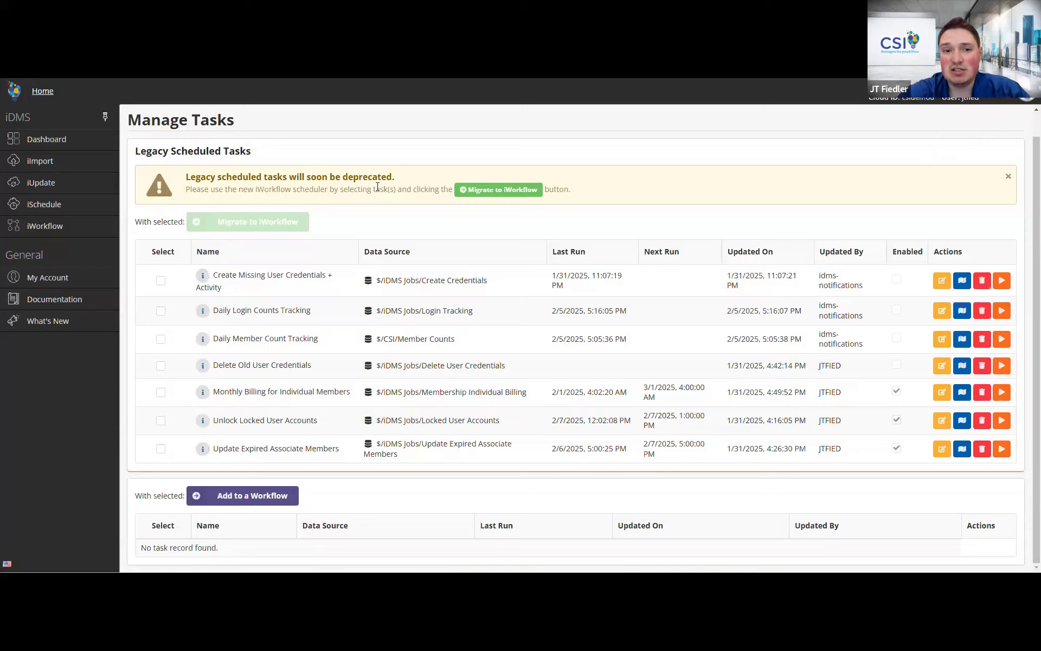
- Start migrating the legacy tasks Unlock Locked User Accounts and Create Missing User Credentials + Activity to iWorkflow, agreeing to continue
click(161, 421)
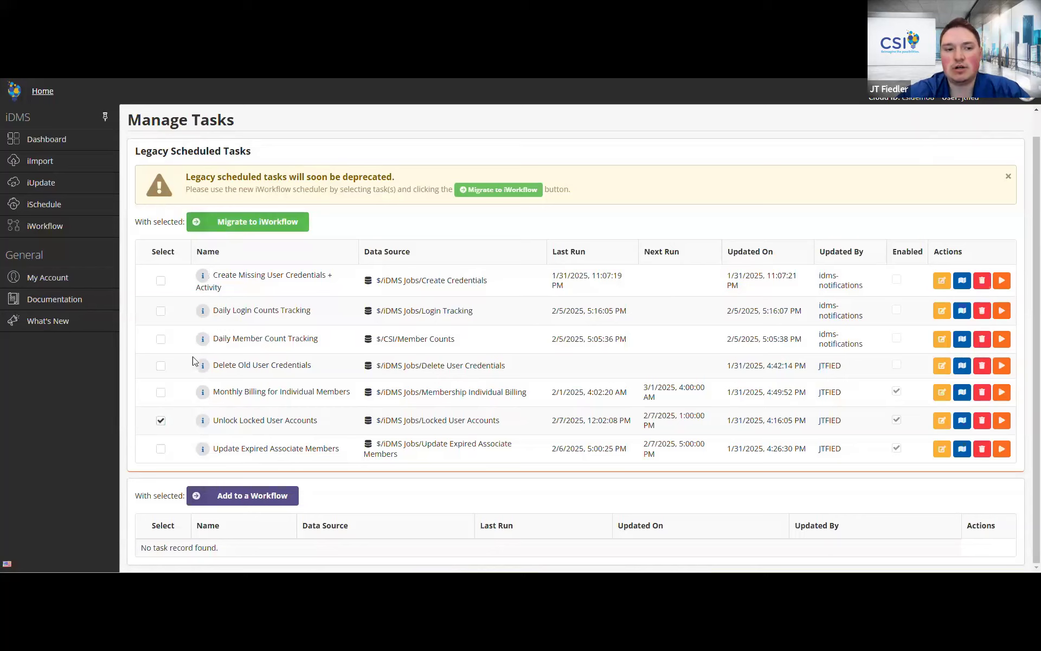
click(160, 281)
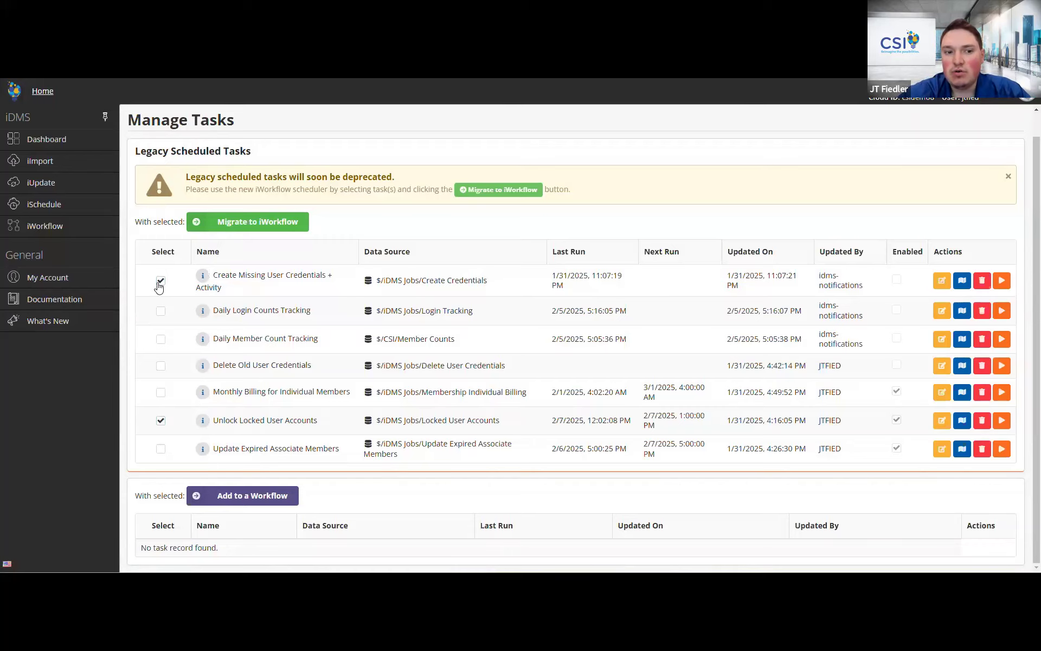
click(265, 225)
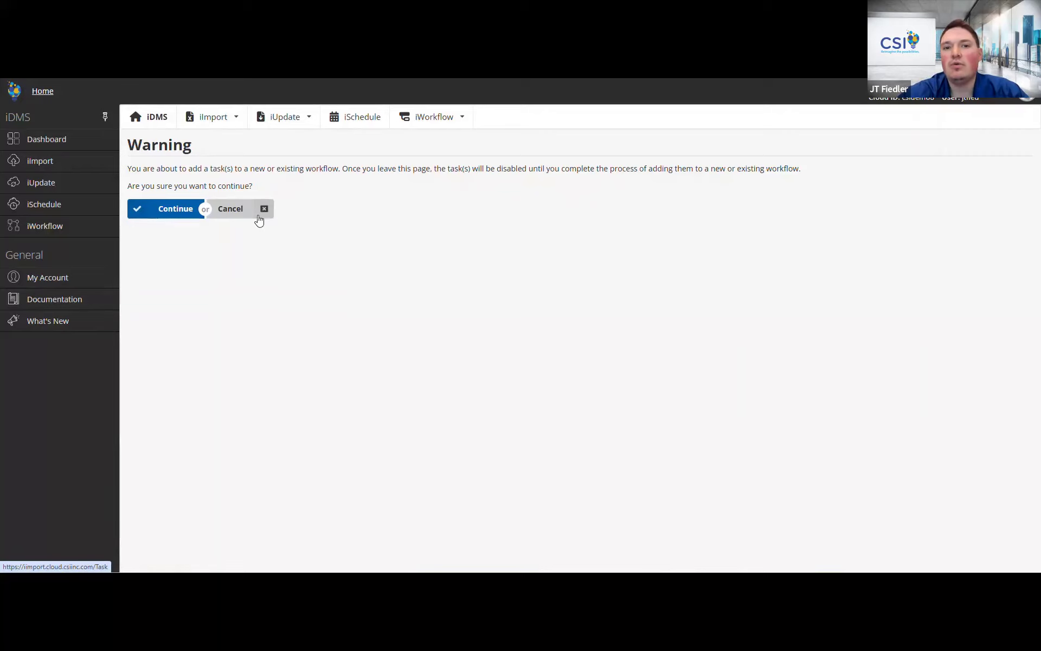
click(177, 213)
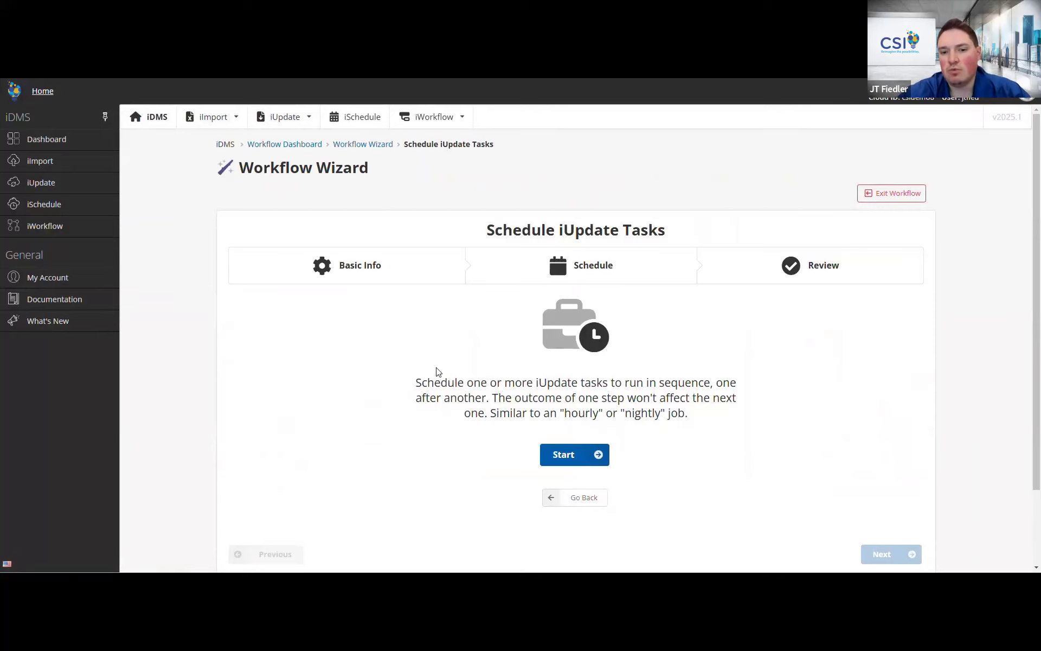
- Begin a new scheduled workflow for the selected iUpdate tasks and name it Hourly Tasks
scroll(437, 371, down, 1)
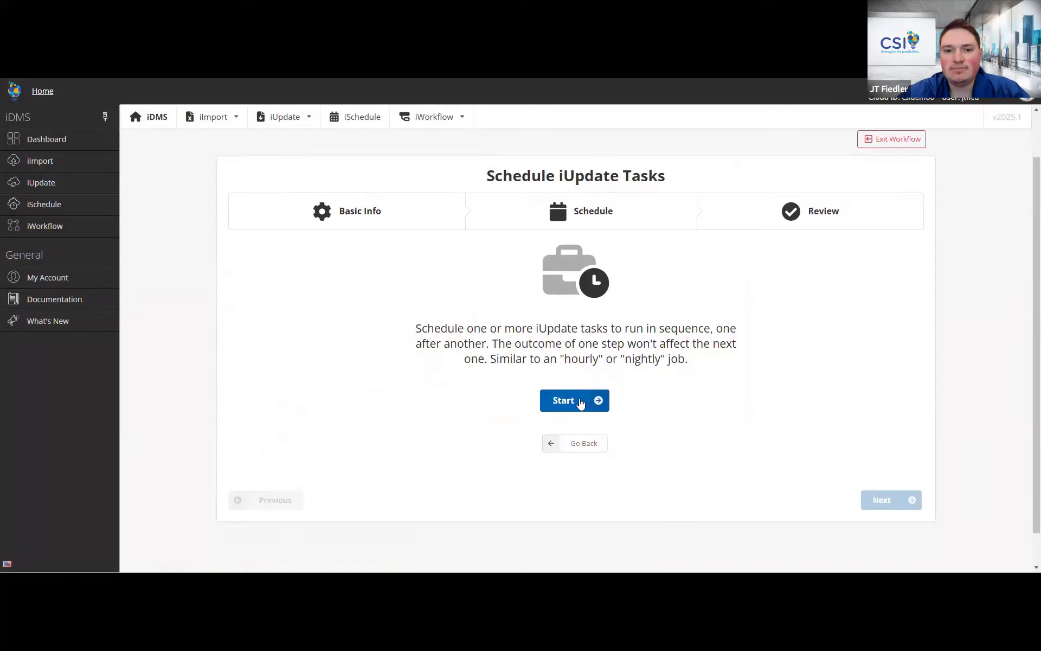
click(580, 402)
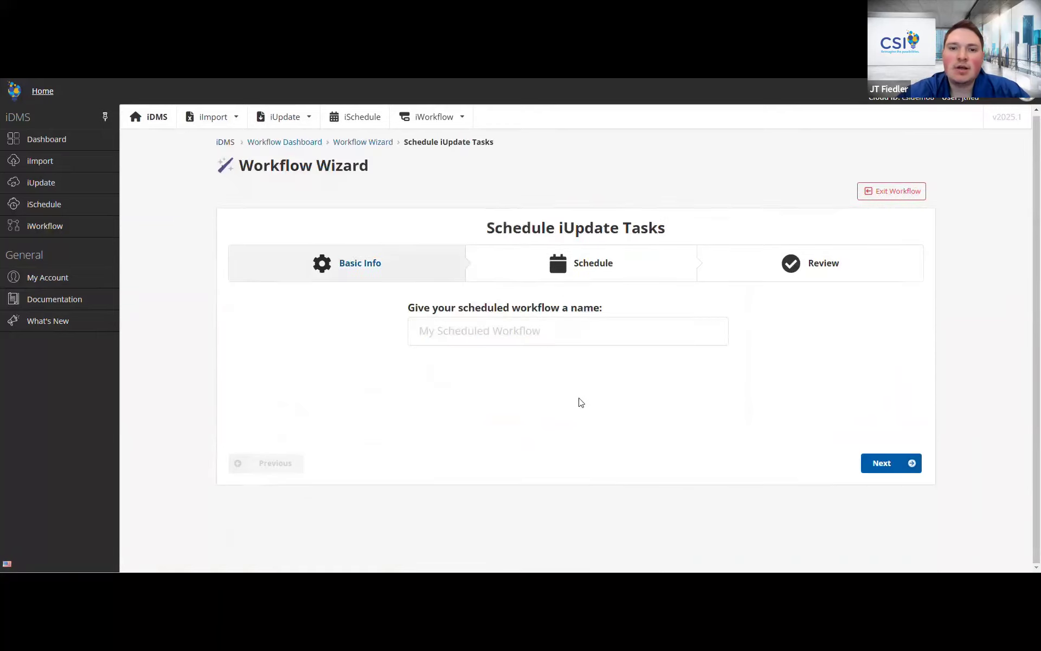
click(510, 327)
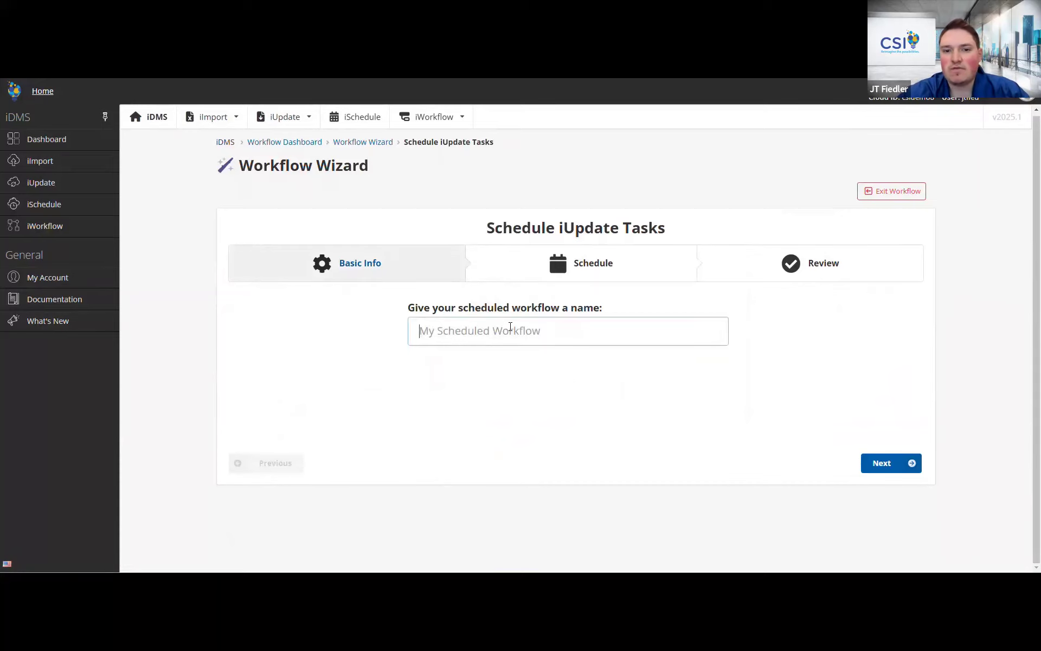
text(Hou)
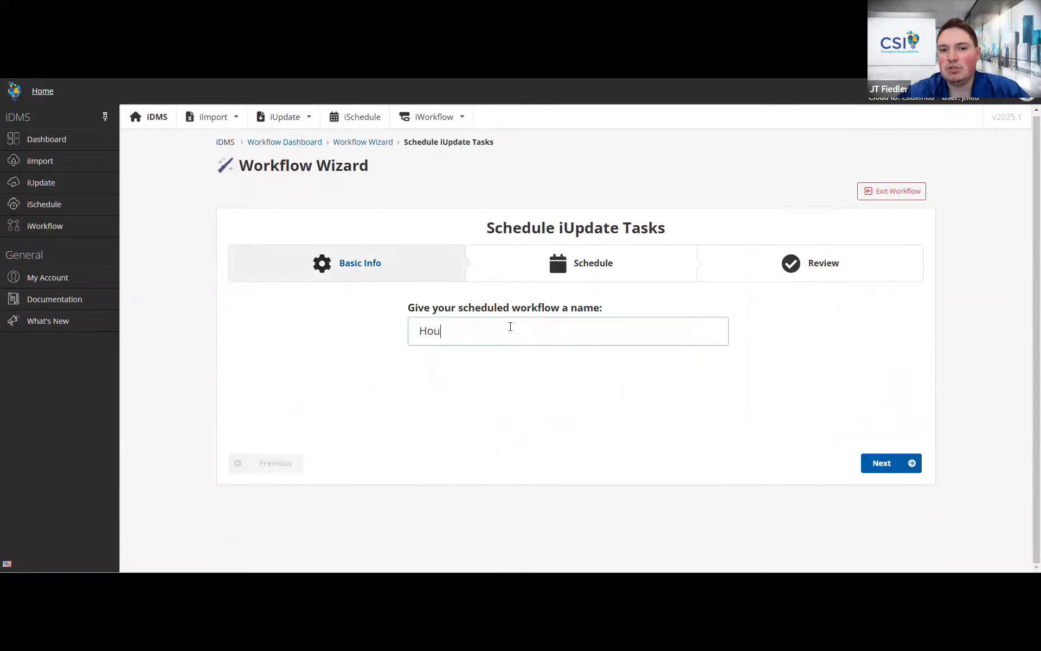
text(rly Tasks)
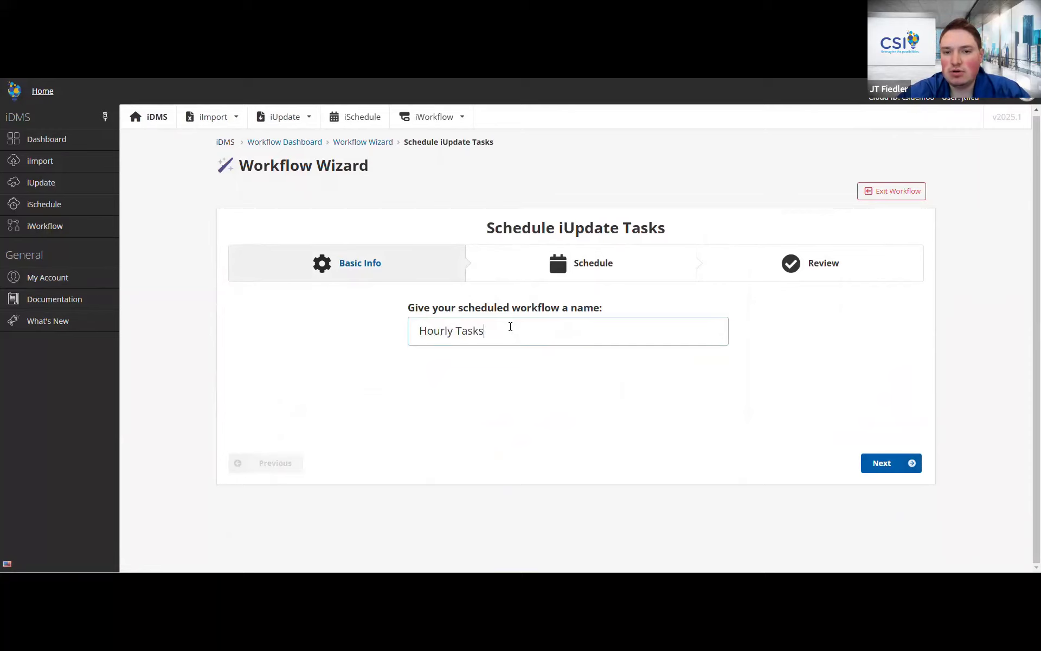
click(880, 460)
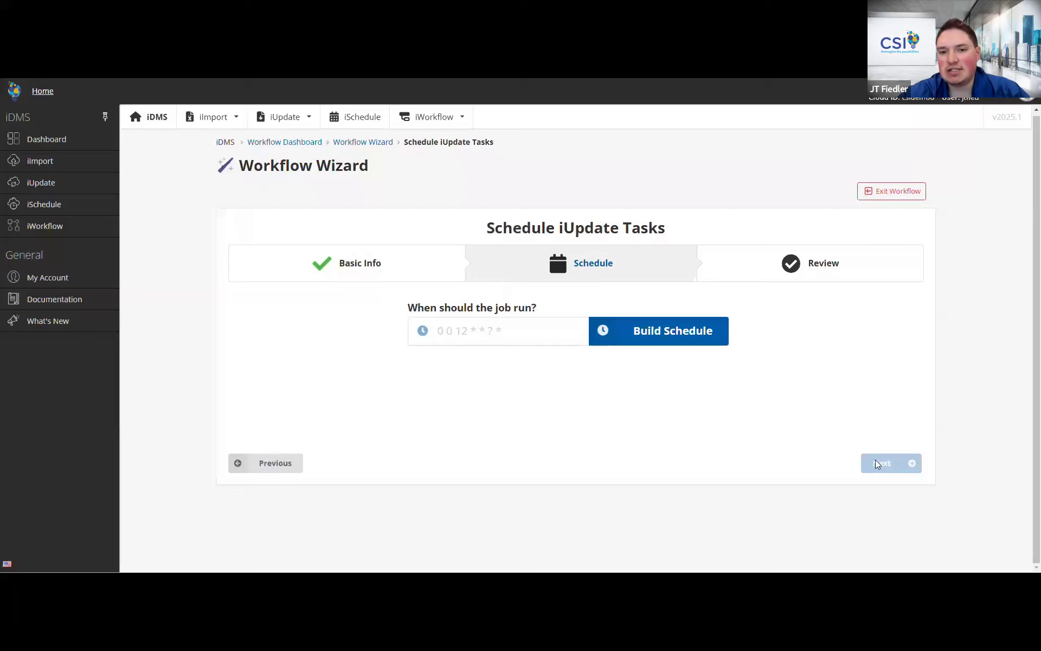
- Schedule the Hourly Tasks workflow for every hour at minute 0 and finish creating it
click(637, 336)
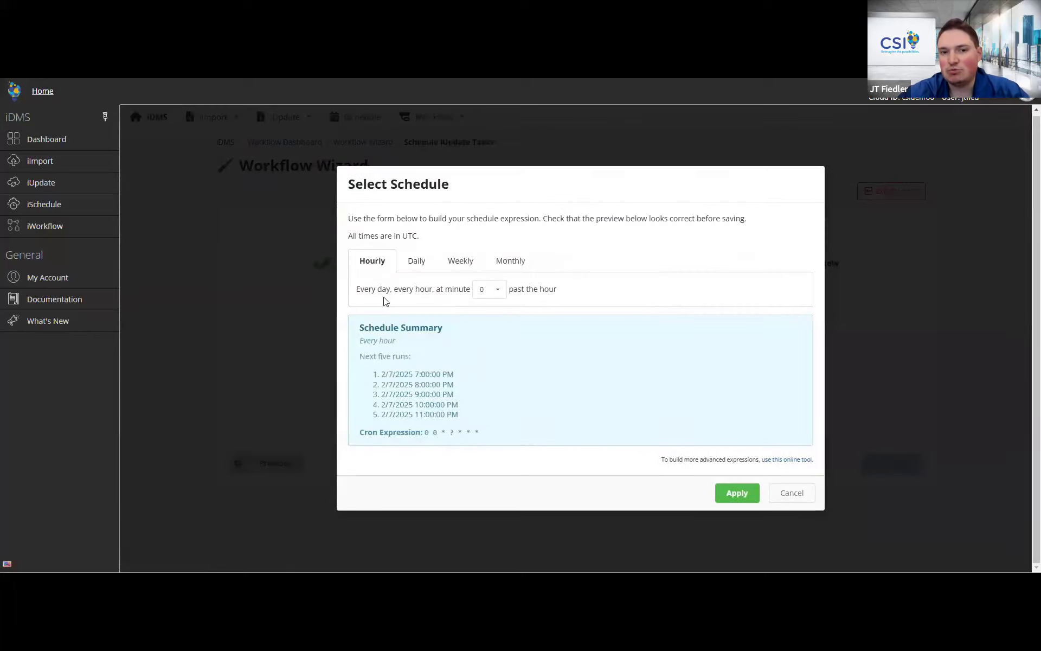
click(732, 494)
click(895, 461)
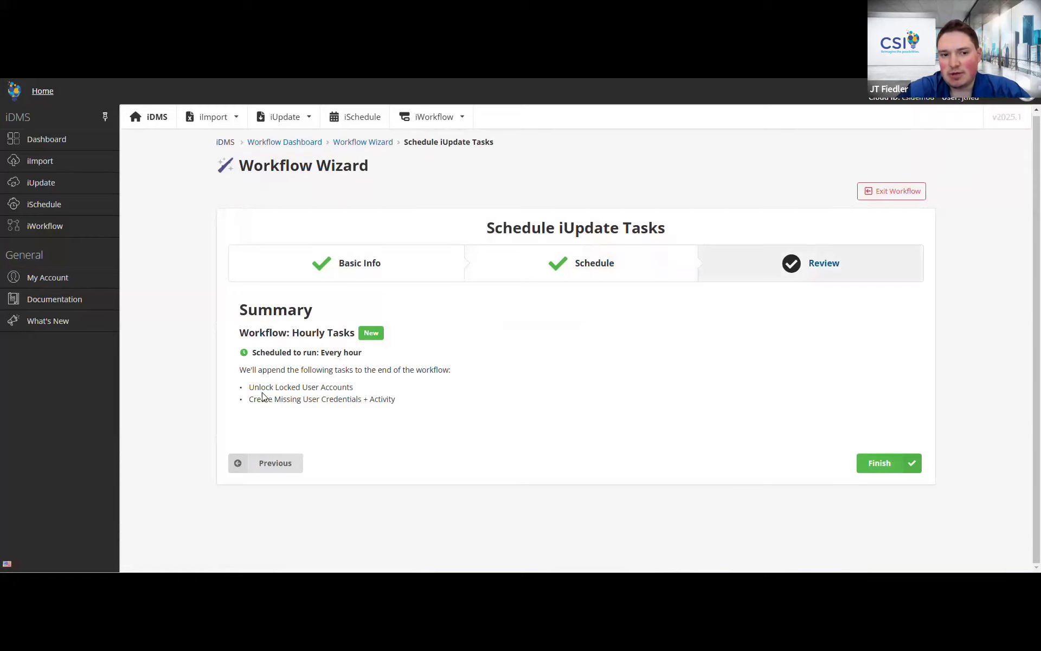
drag(249, 386, 395, 398)
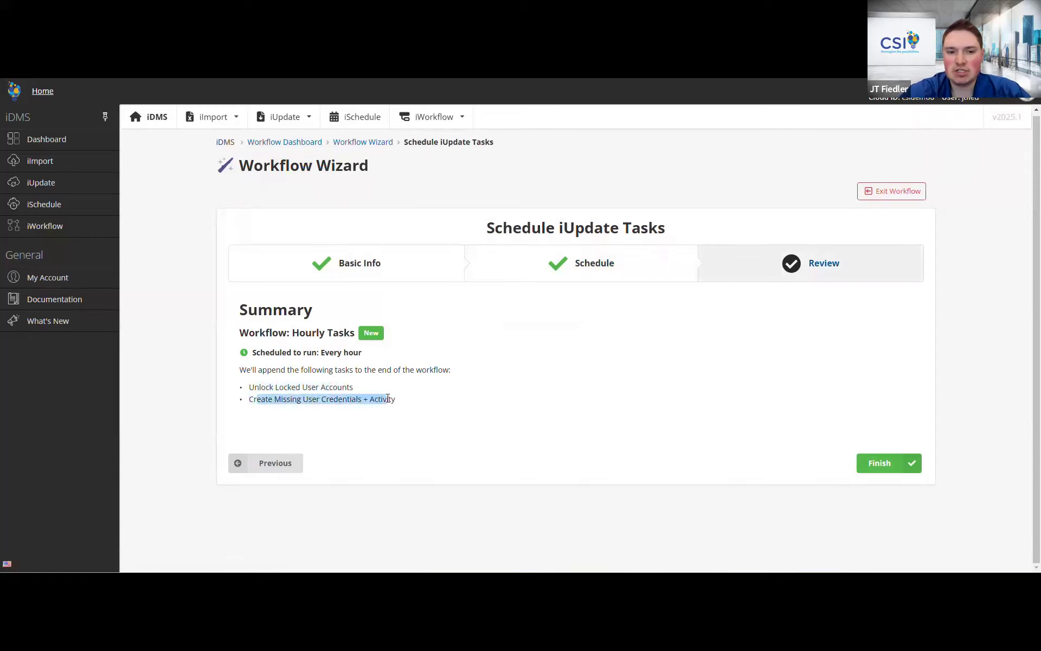
click(391, 399)
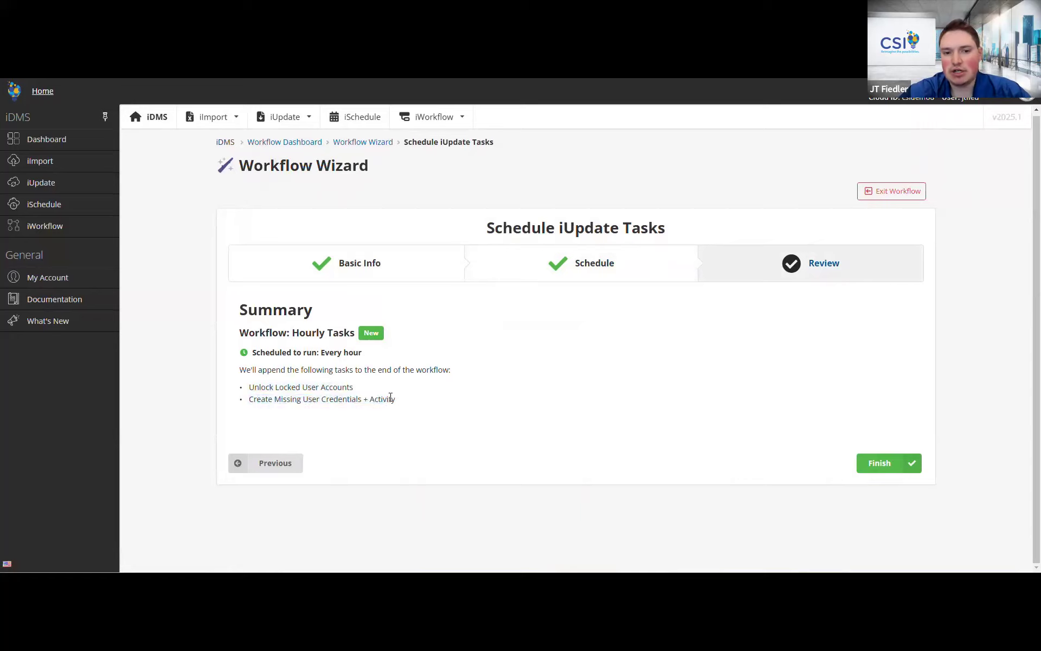
click(894, 468)
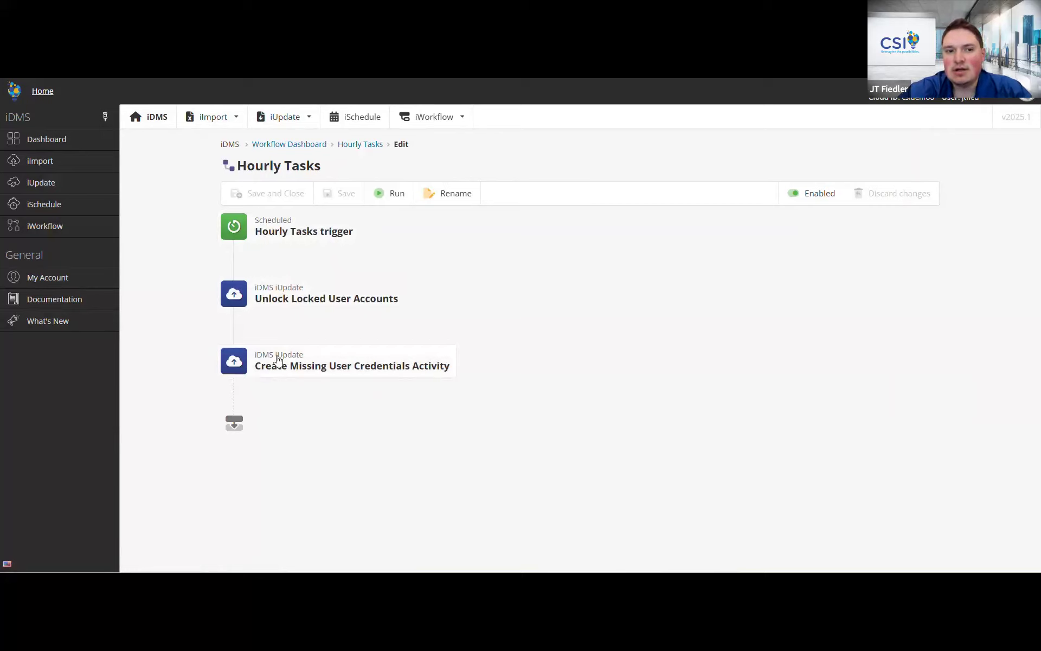
- Start migrating the legacy tasks Daily Login Counts Tracking, Daily Member Count Tracking, Delete Old User Credentials and Update Expired Associate Members to iWorkflow
click(71, 206)
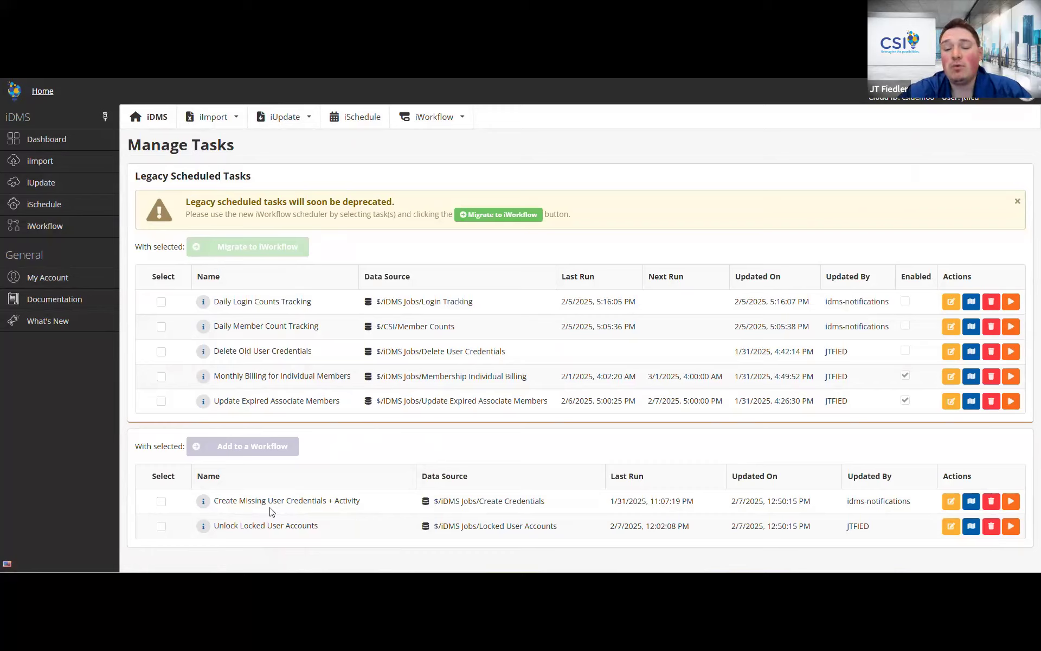
click(162, 303)
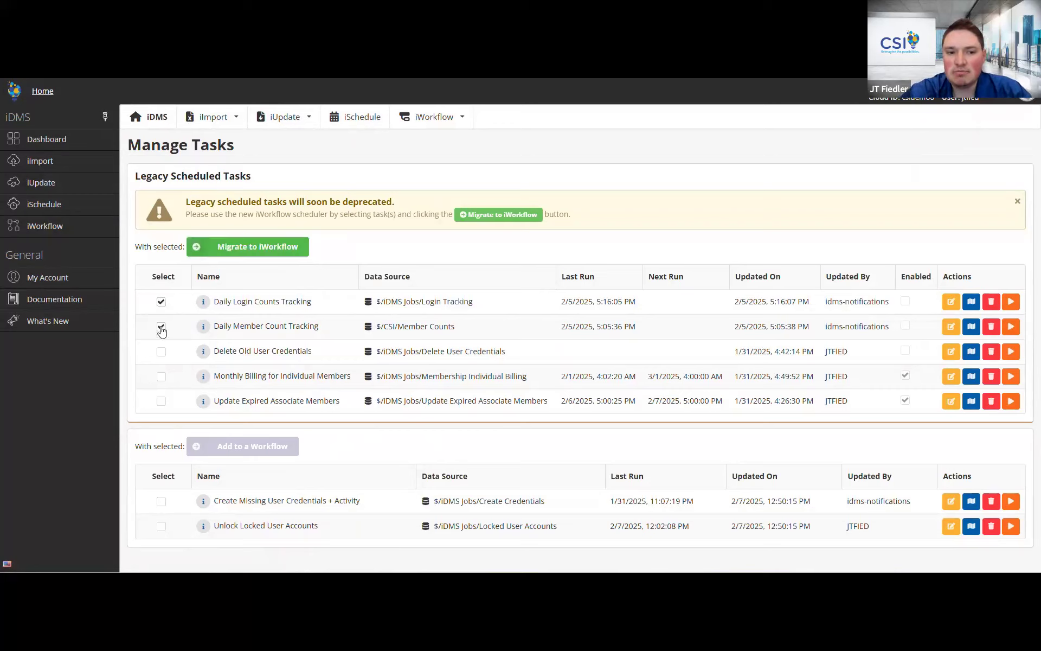
click(161, 352)
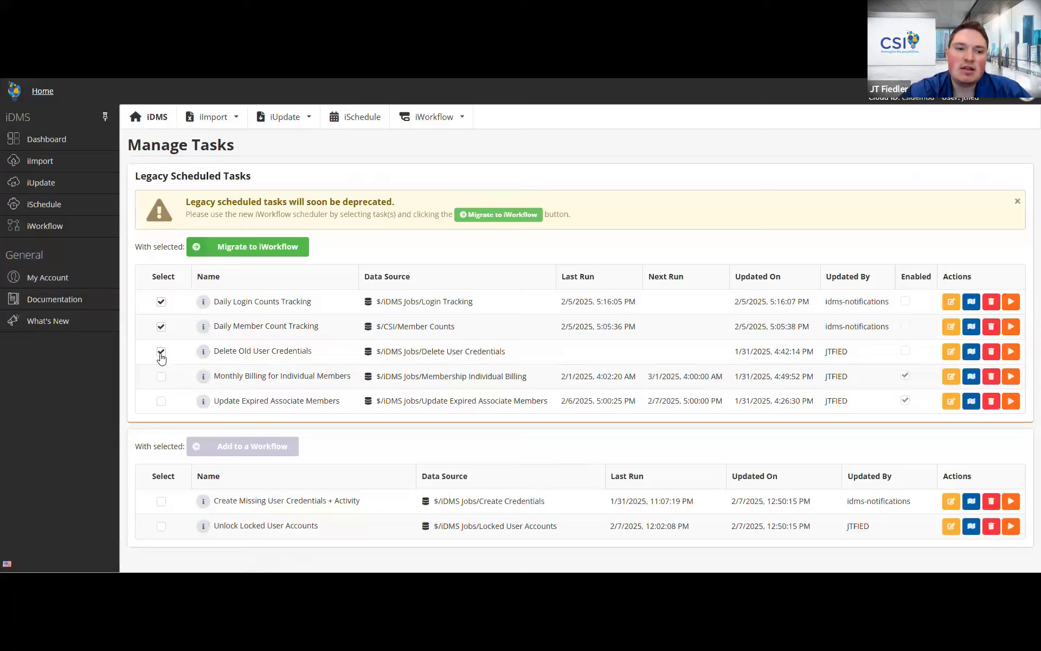
click(161, 402)
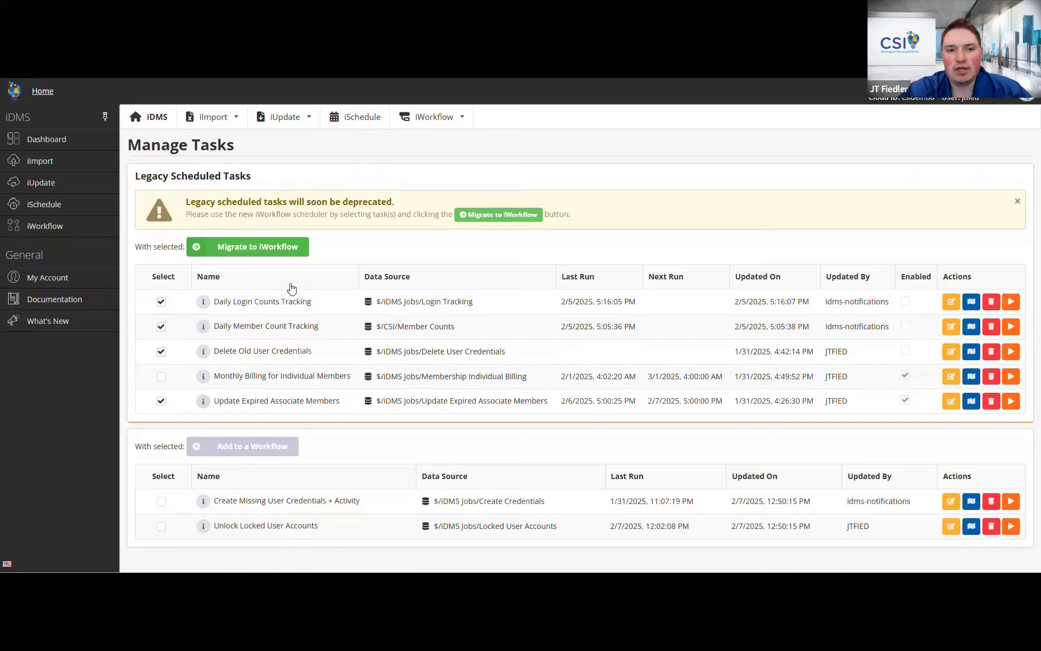
click(261, 254)
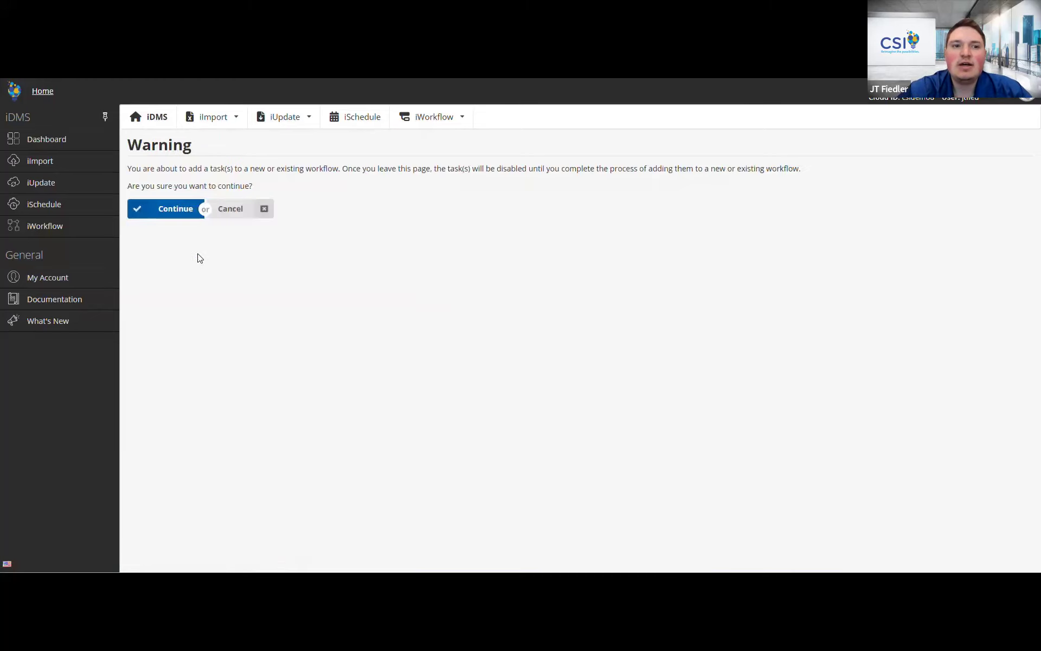
click(153, 215)
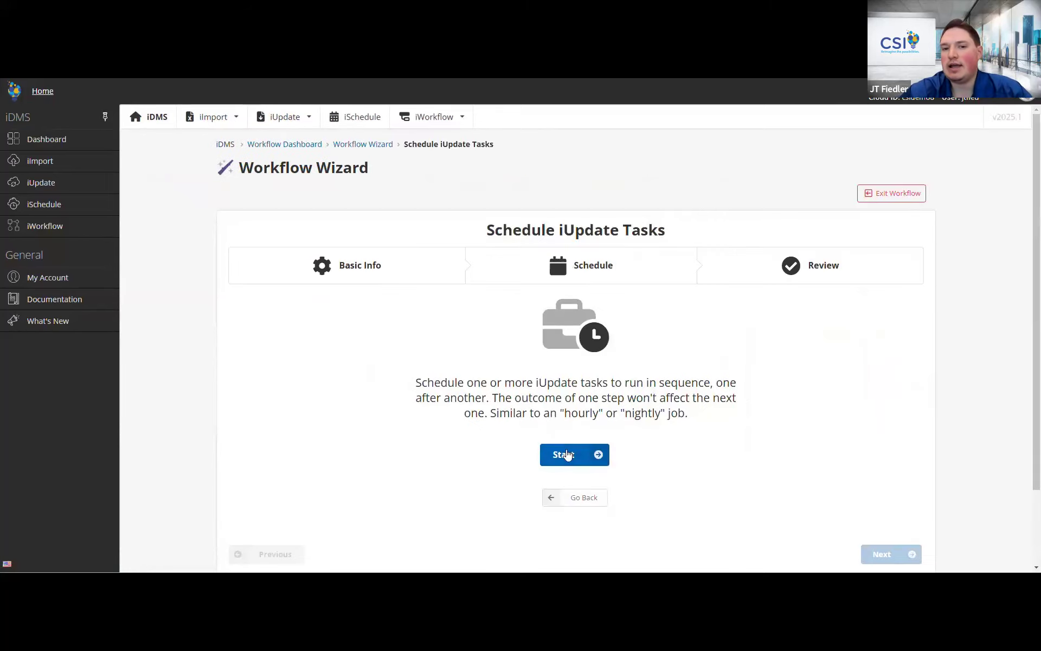
- Begin another new scheduled workflow for the selected iUpdate tasks and name it Daily Tasks
click(567, 454)
click(428, 337)
text(Daily Tasks)
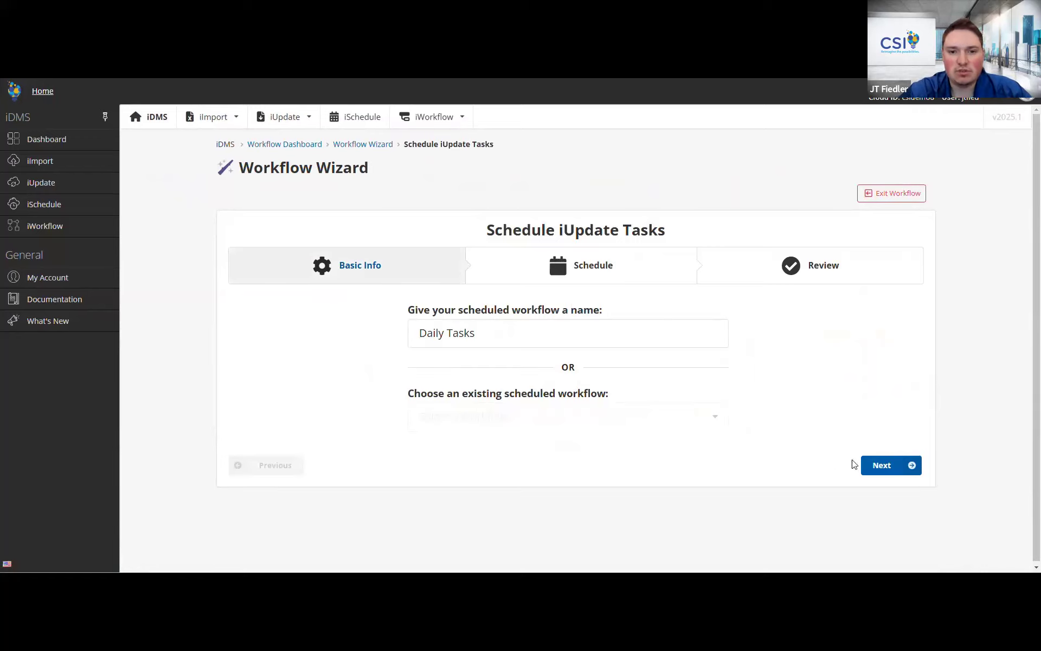
click(876, 470)
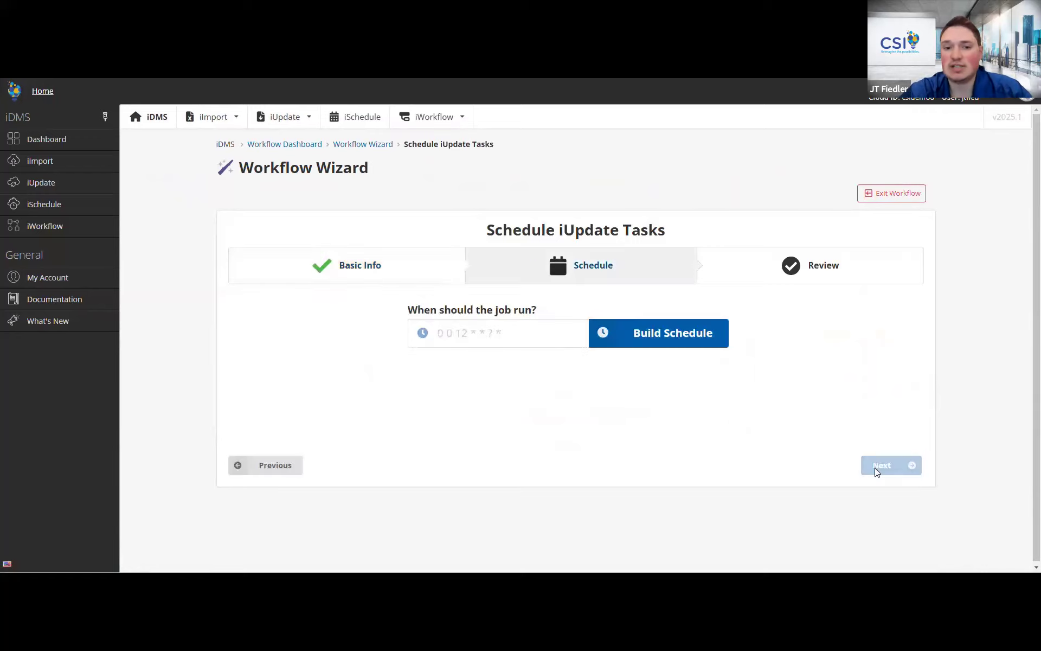
- Build a daily schedule at hour 1, minute 0 for the Daily Tasks workflow and proceed to its review
click(637, 333)
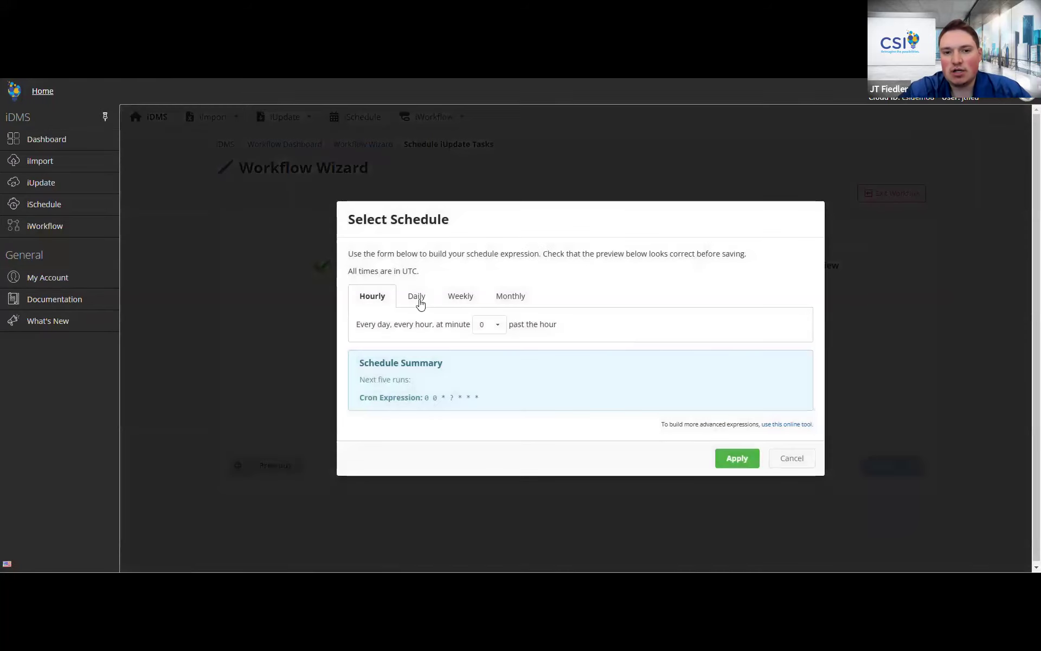
click(420, 302)
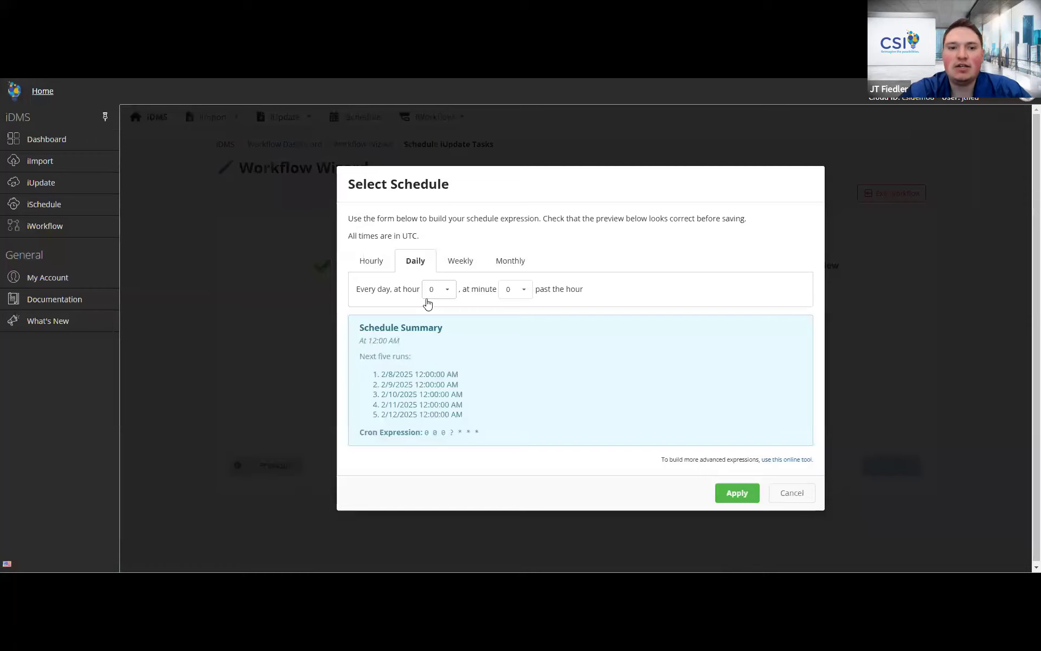
click(448, 290)
click(437, 330)
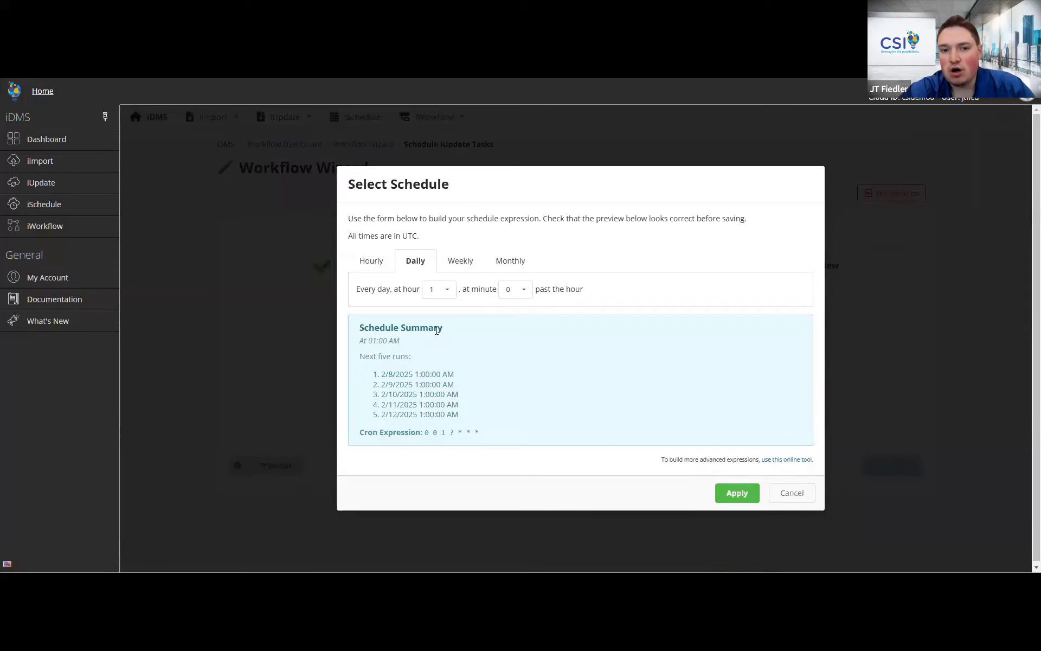
click(737, 494)
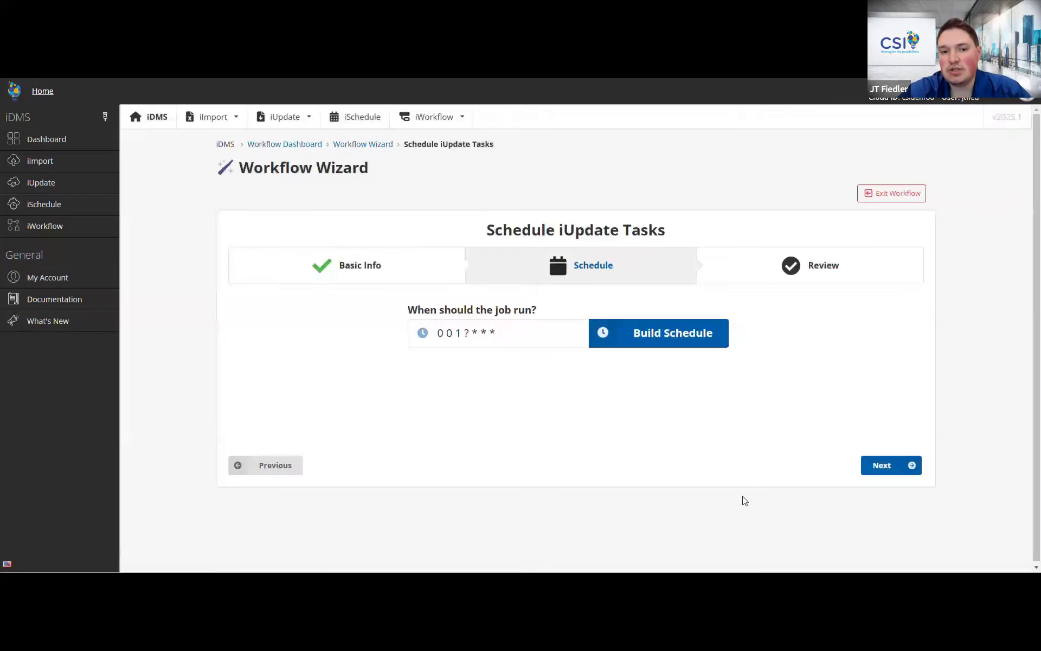
click(893, 465)
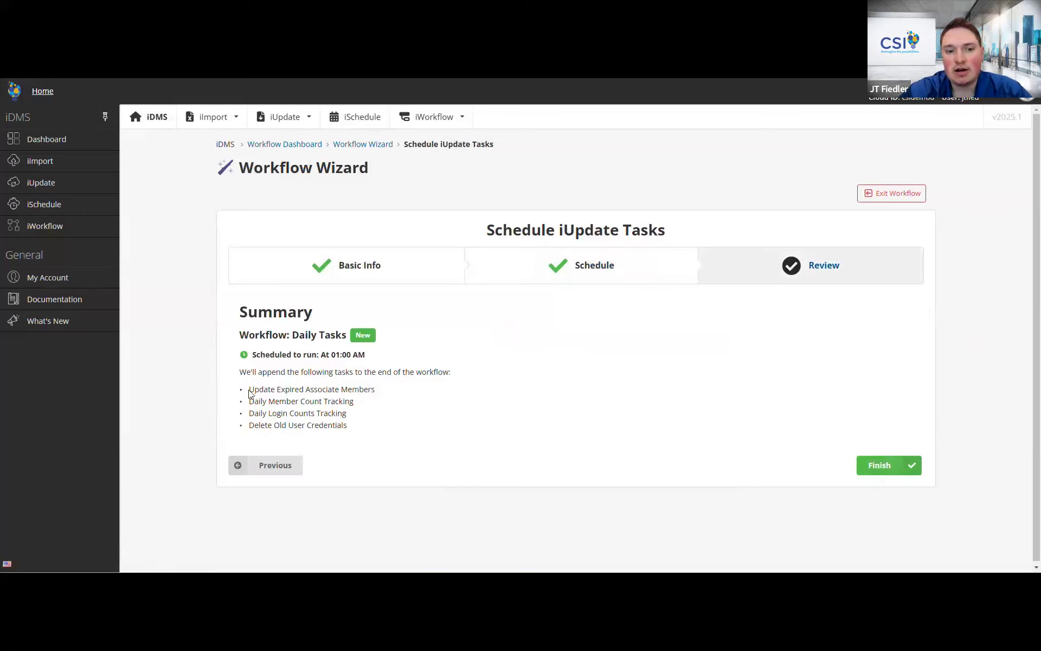
- Review the tasks listed in the Daily Tasks summary and finish creating the workflow
drag(249, 392, 397, 423)
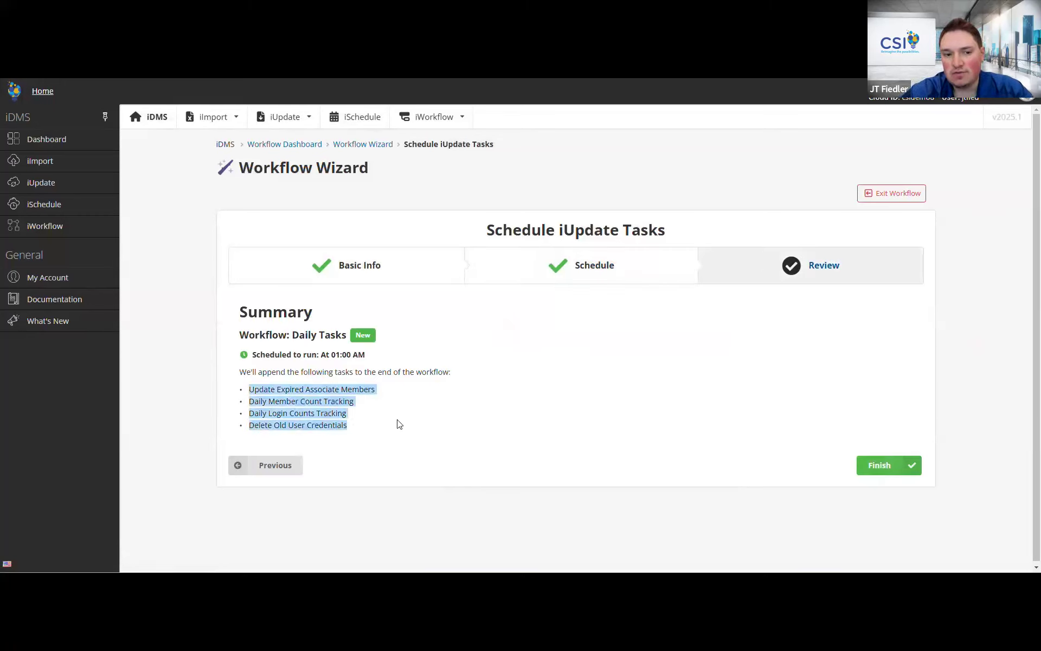
click(339, 427)
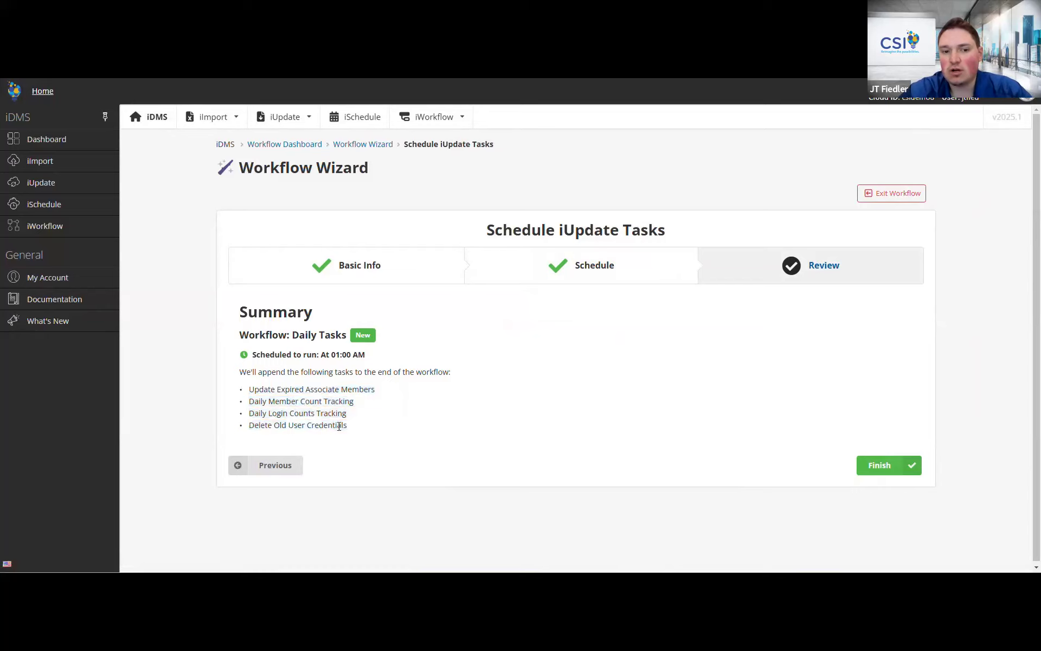
click(892, 473)
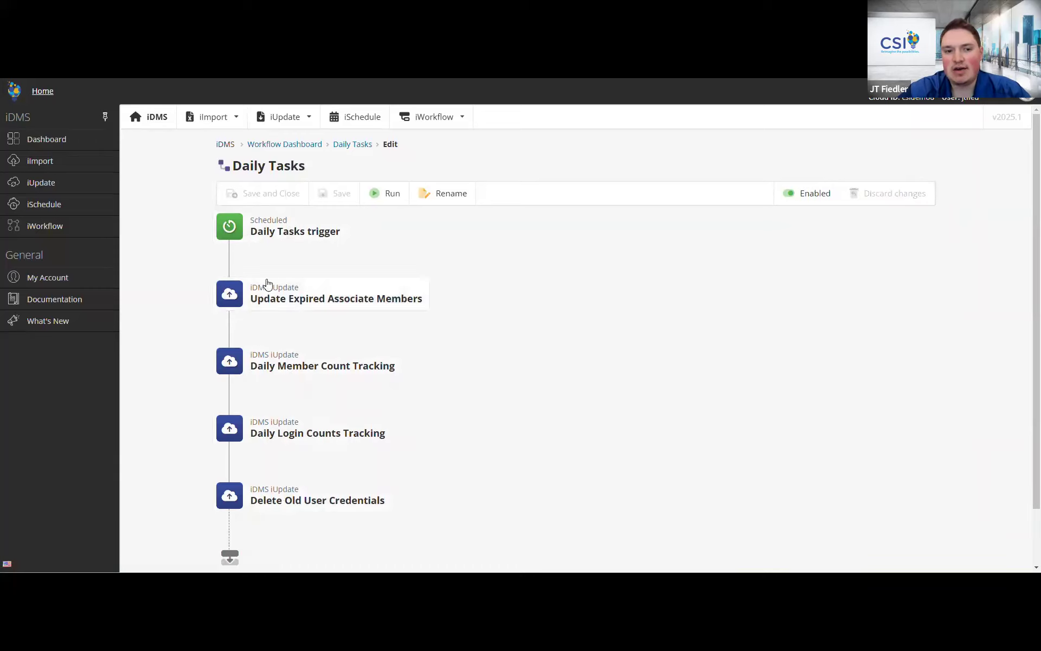
- Start migrating the legacy task Monthly Billing for Individual Members to iWorkflow from the scheduled tasks list, accepting its temporary disabling
click(49, 210)
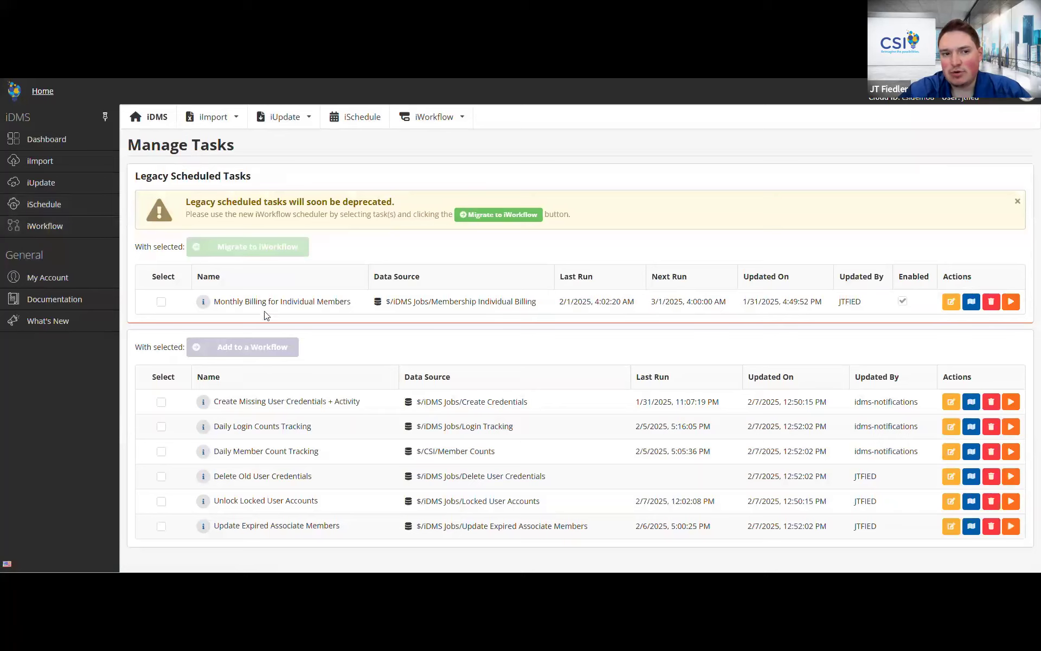
click(162, 304)
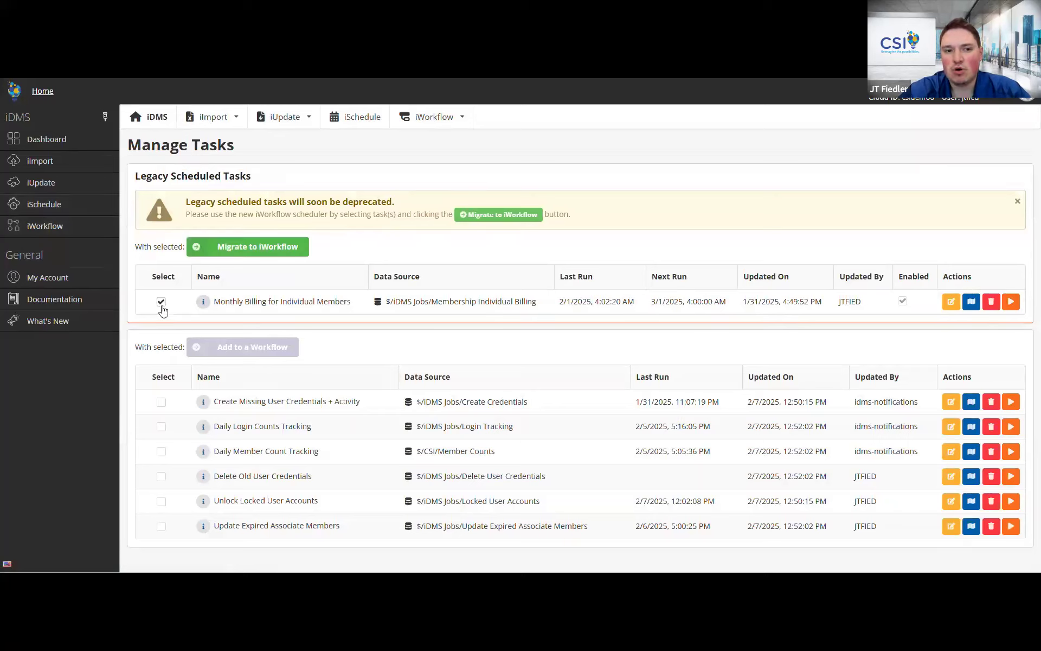
click(253, 248)
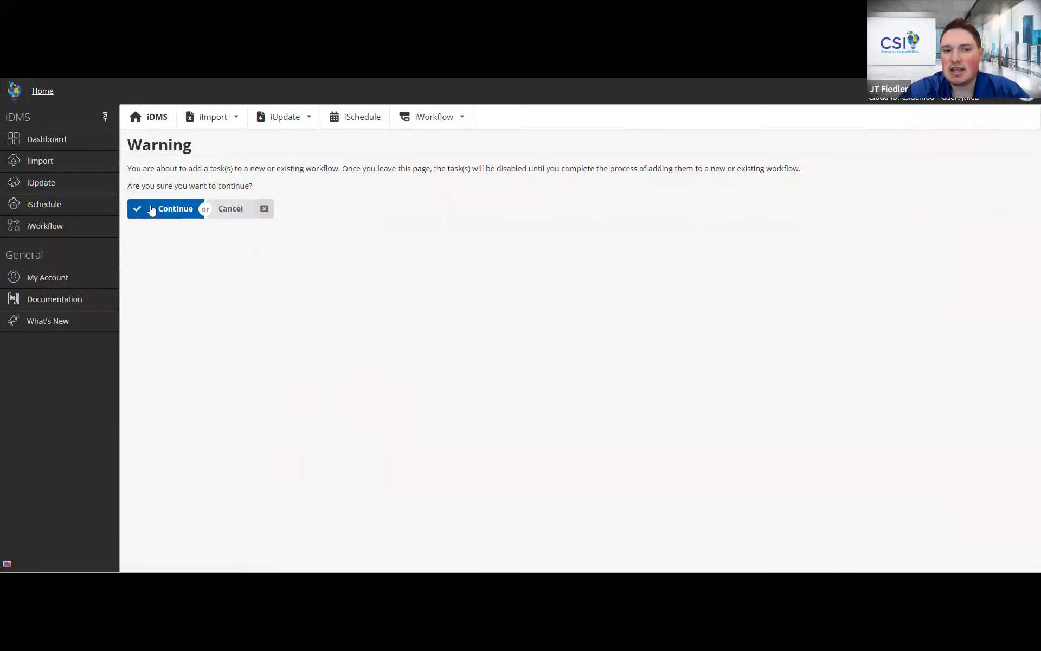
click(151, 209)
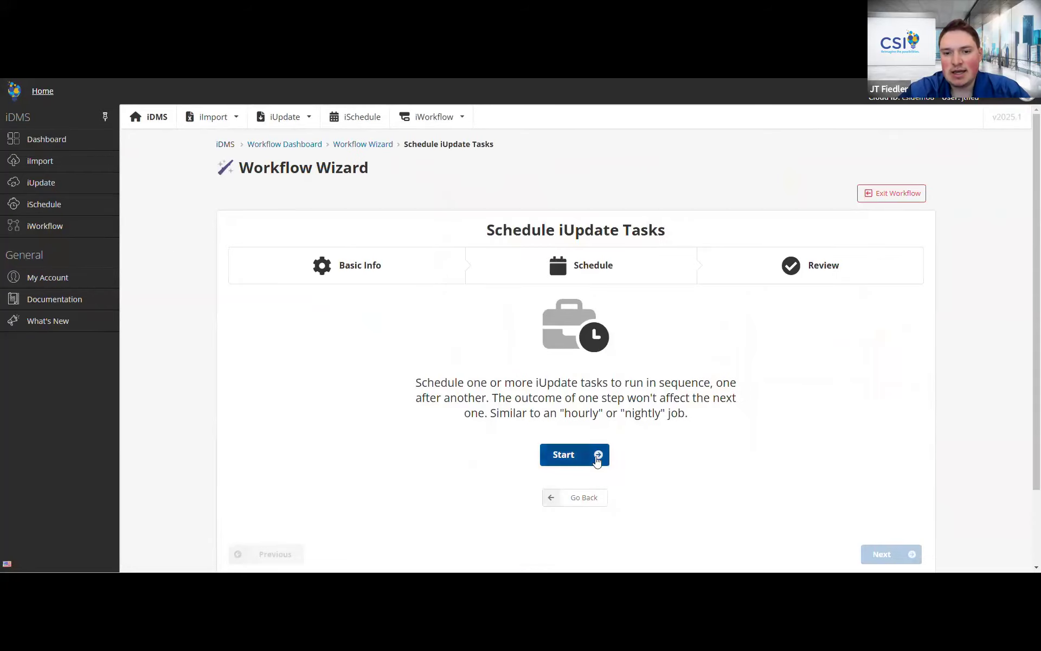
- Begin a new scheduled workflow for the selected iUpdate task and name it Monthly Tasks
click(597, 460)
click(566, 327)
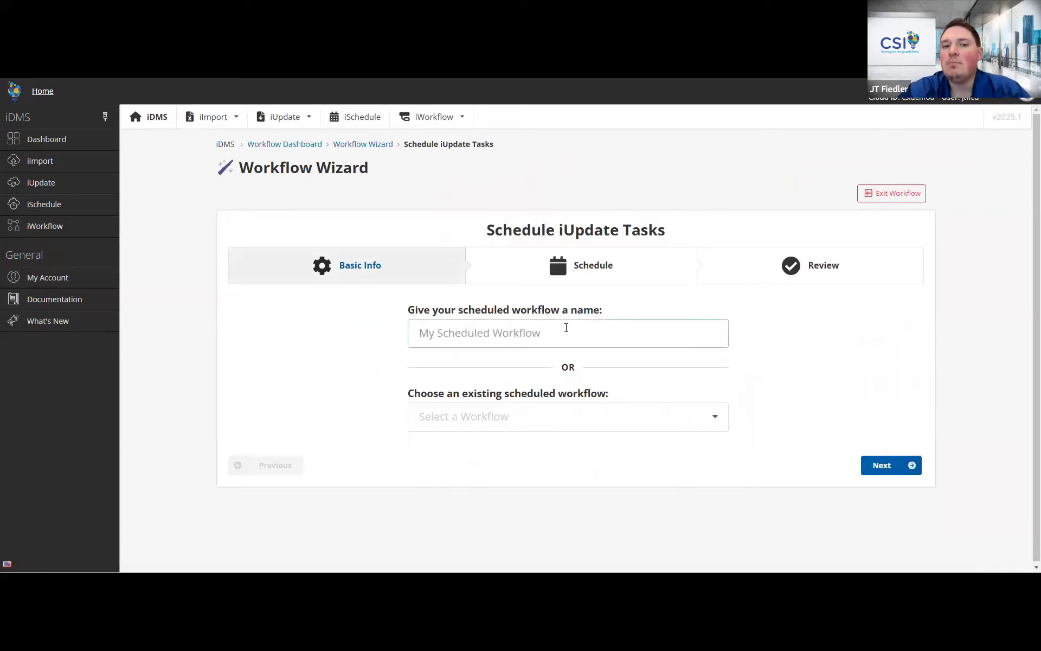
text(Monthly Tasks)
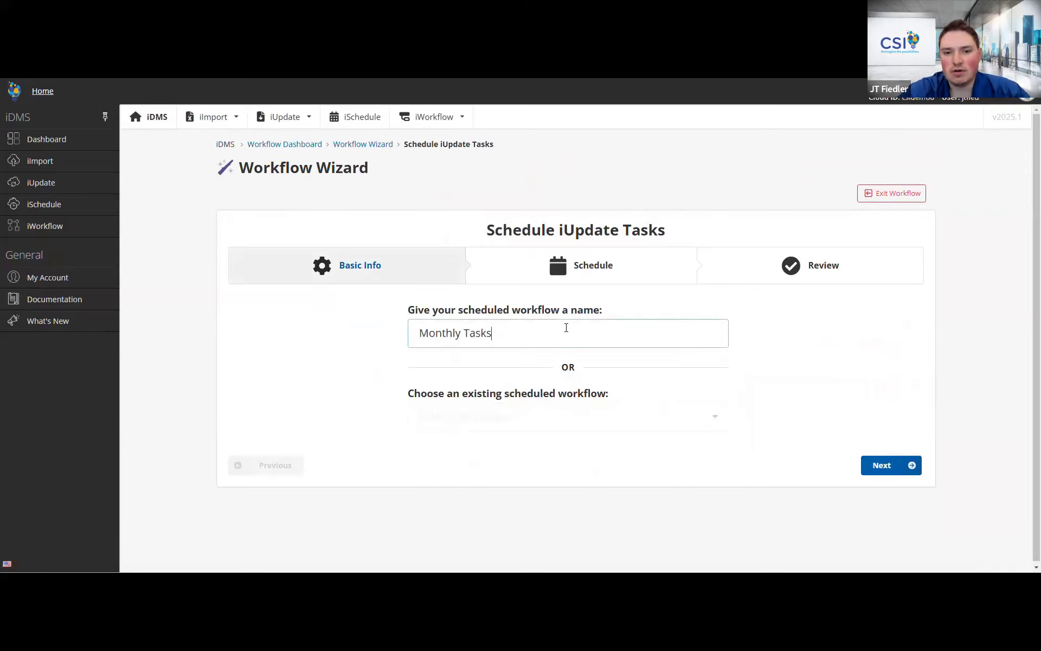
click(883, 467)
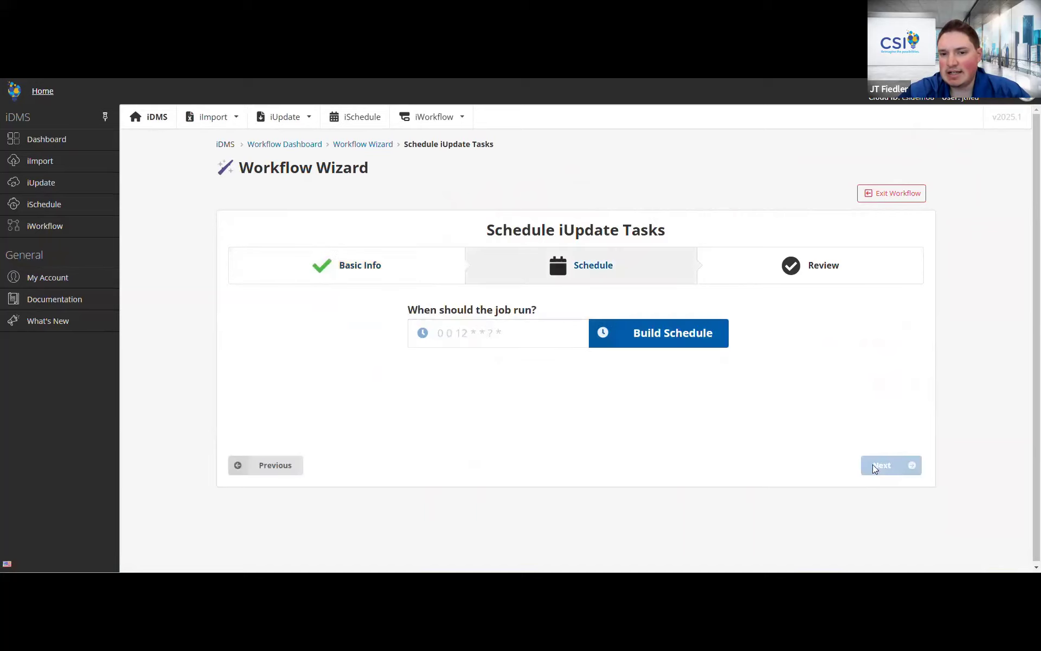
- Build a monthly schedule on the 1st at hour 0, minute 0 for the Monthly Tasks workflow and create the workflow
click(622, 340)
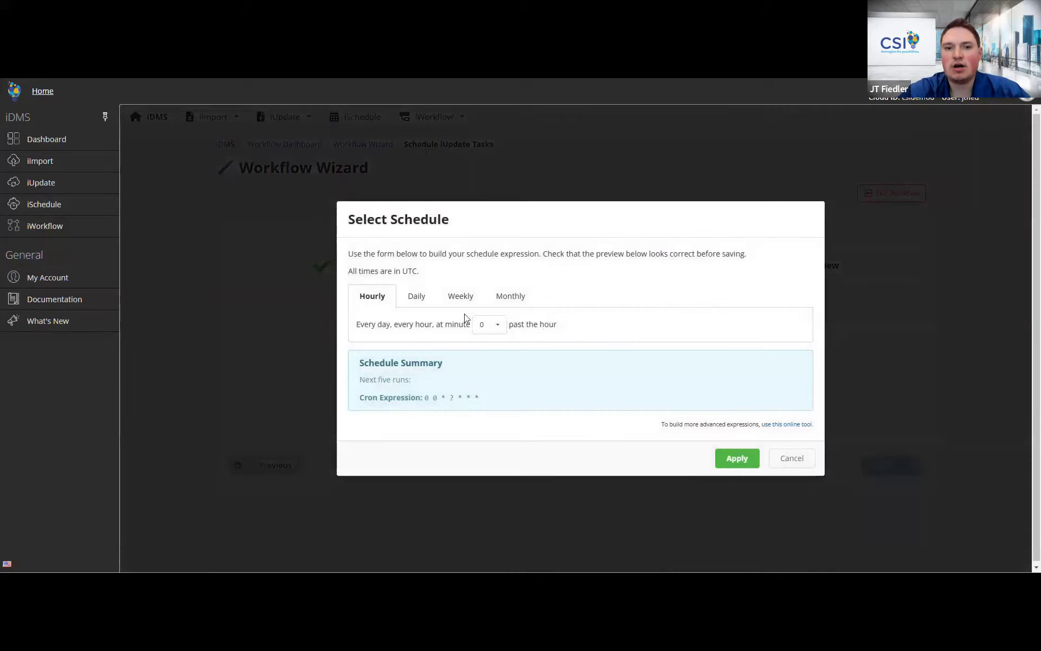
click(510, 262)
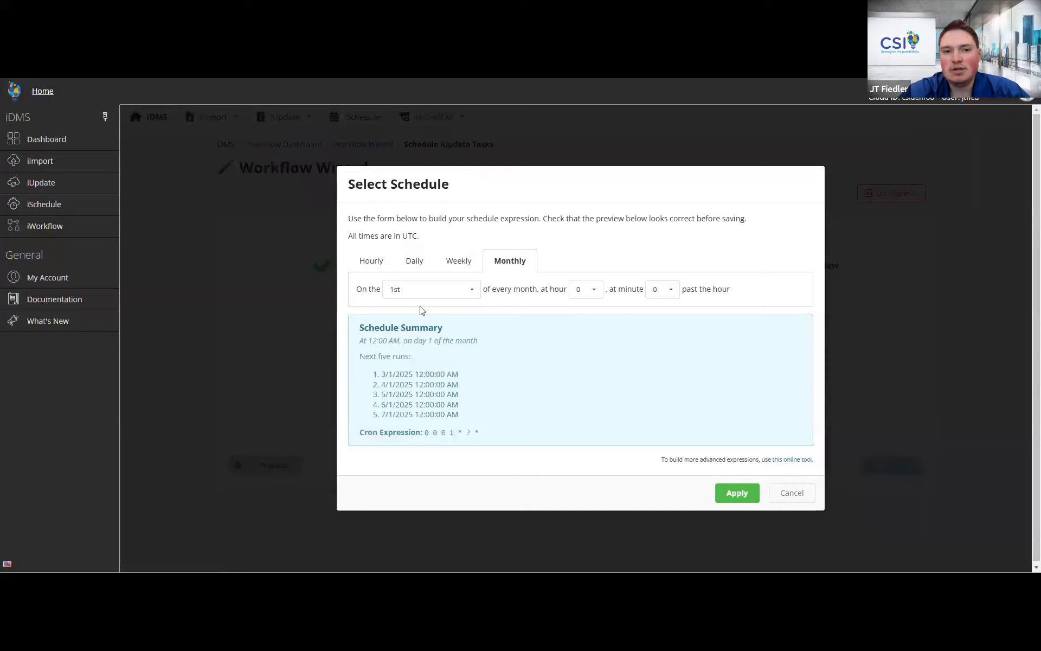
click(737, 493)
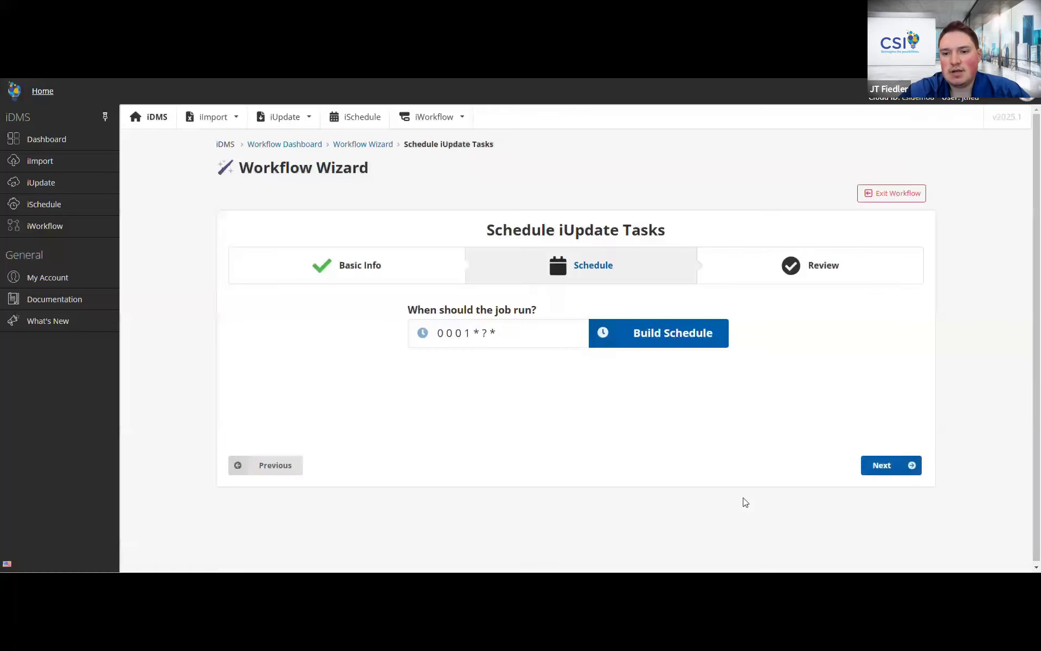
click(902, 472)
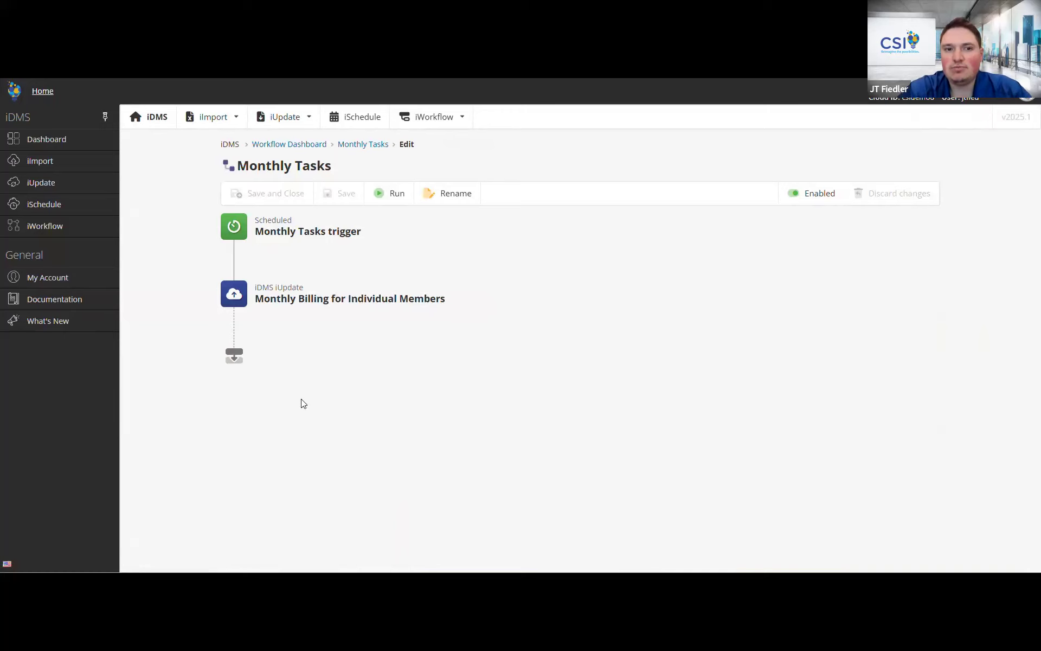
- Check the iSchedule task list for remaining legacy tasks, then view the migrated workflows and the Daily Tasks workflow's definition and runs
click(50, 206)
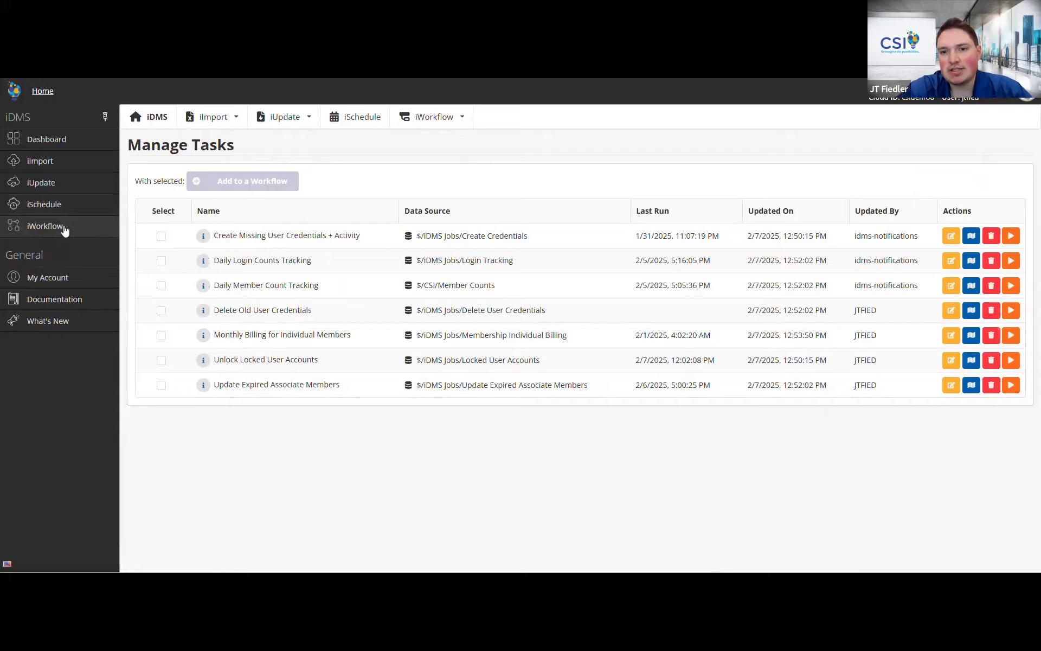
click(62, 226)
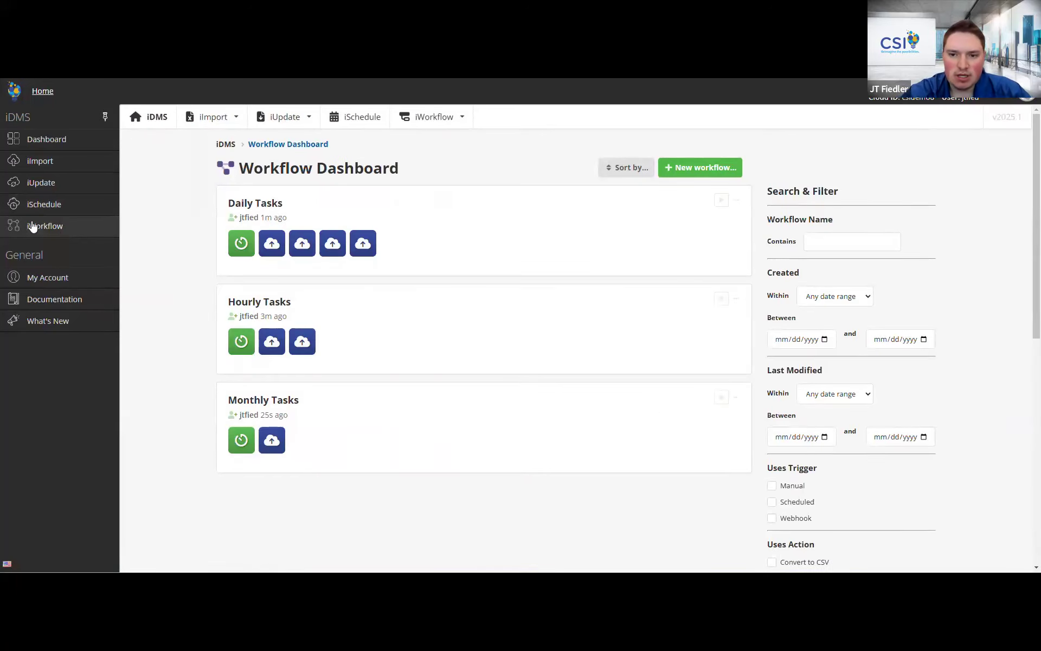
click(391, 216)
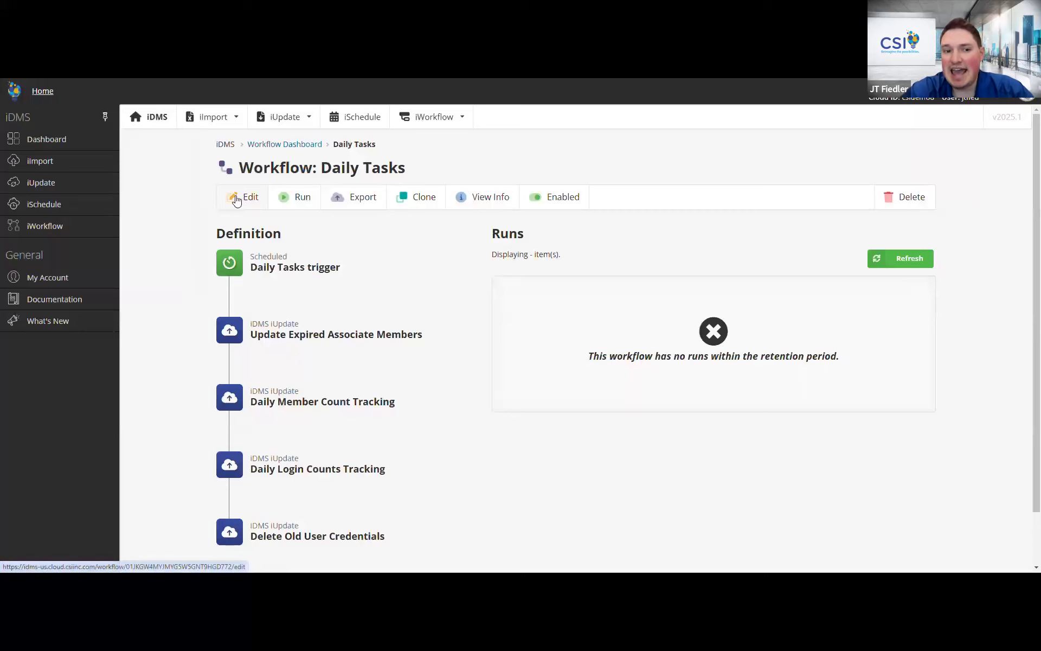
click(61, 238)
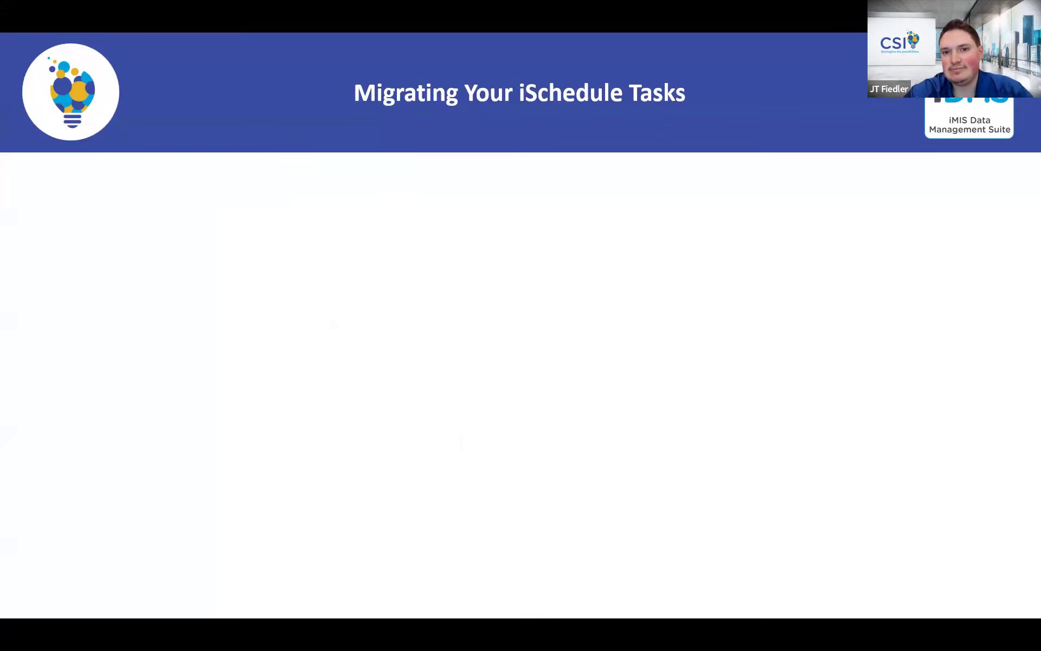
key(Right)
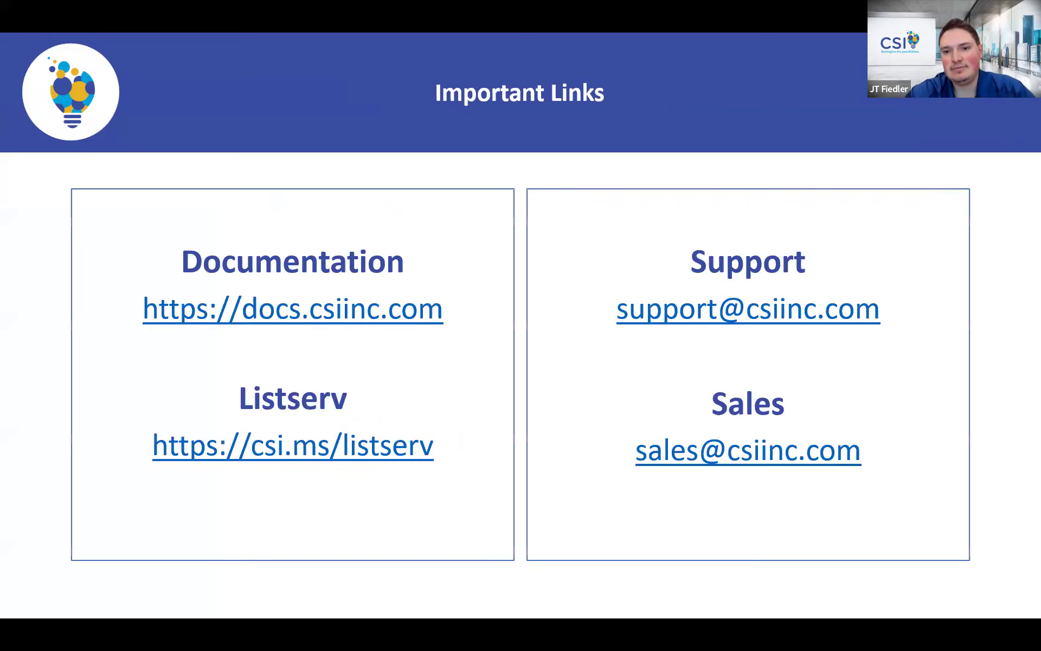